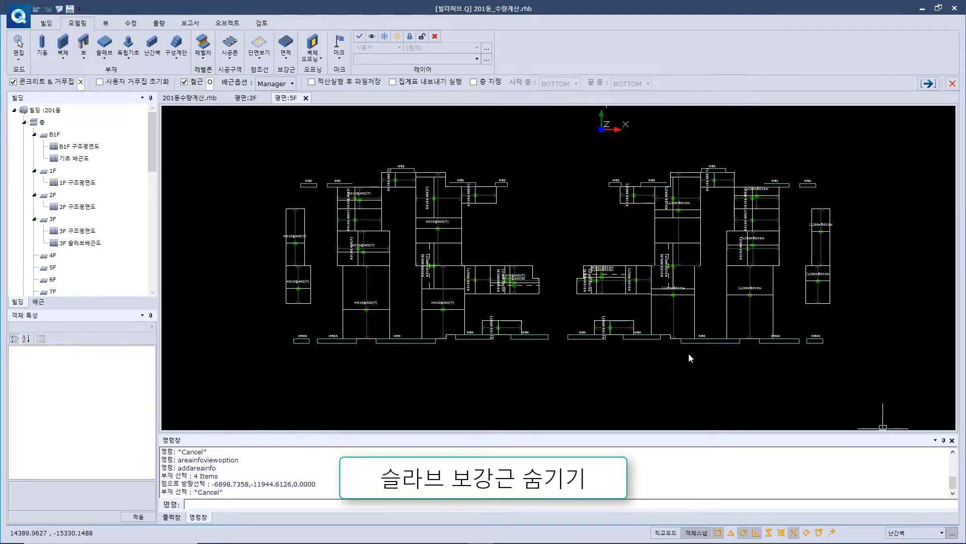
Turn off all slab rebar (보강근) layers, from AreaLine through NX_OPENING_BOX, in the 난간벽 2D view template.
{"action": "left_click_drag", "start_coordinate": [476, 157], "coordinate": [526, 48]}
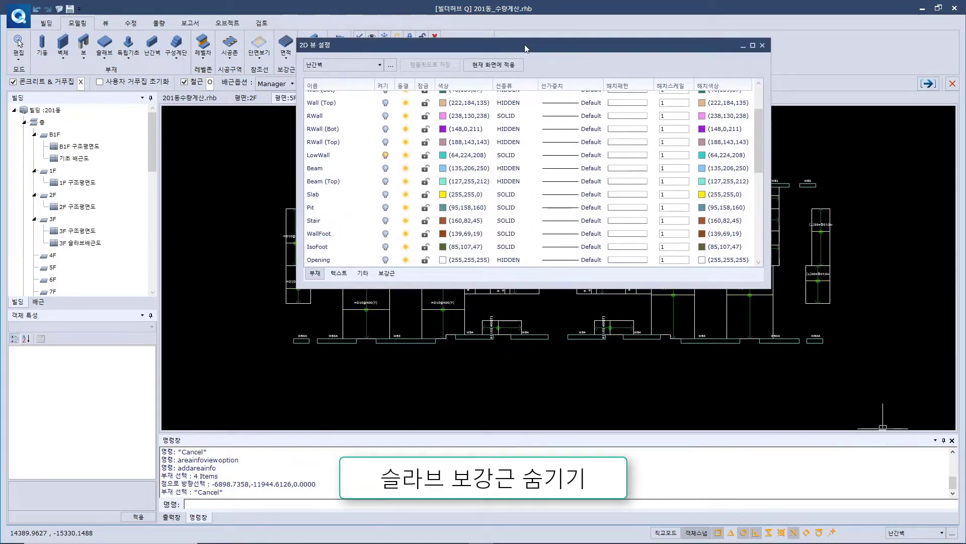
{"action": "left_click", "coordinate": [336, 276]}
{"action": "left_click", "coordinate": [366, 276]}
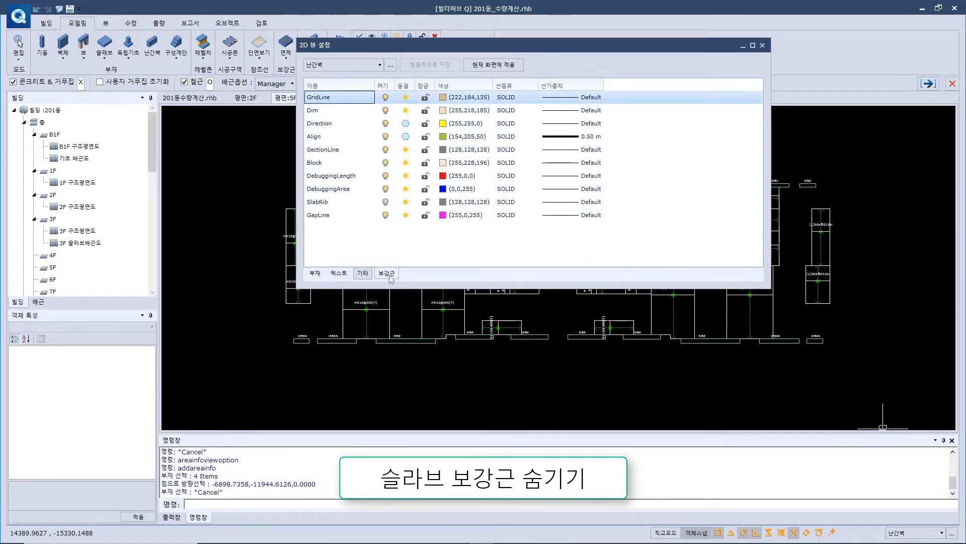
{"action": "left_click", "coordinate": [389, 275]}
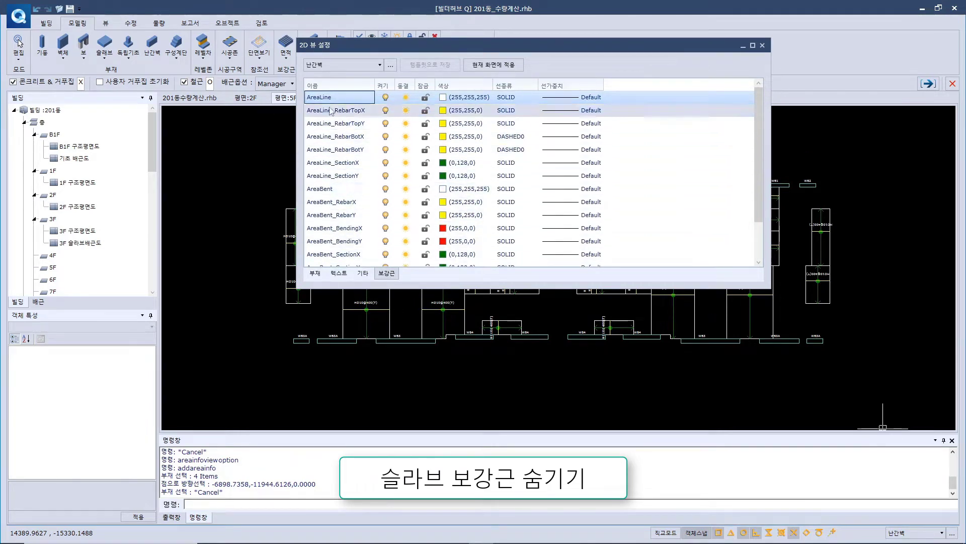
{"action": "scroll", "coordinate": [351, 210], "scroll_direction": "down", "scroll_amount": 2}
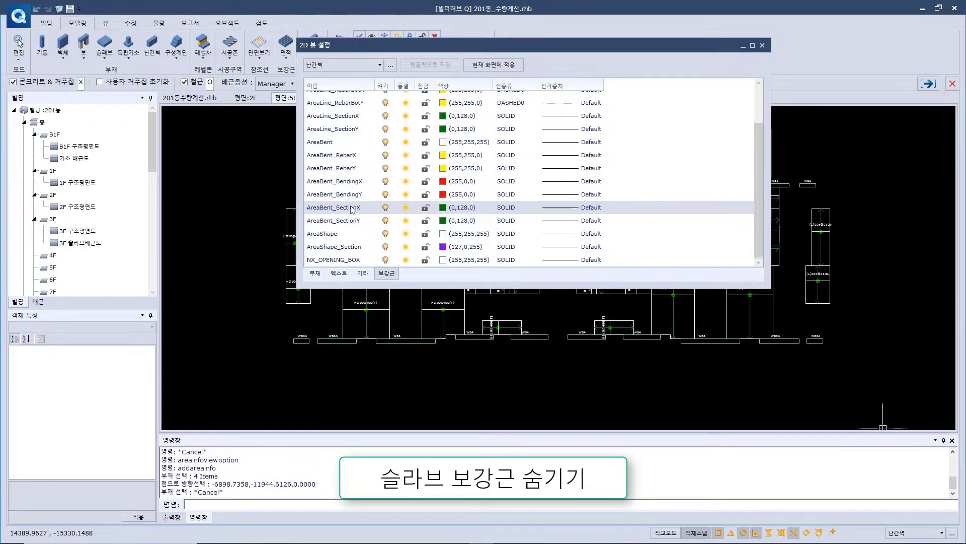
{"action": "left_click", "coordinate": [348, 260], "text": "shift"}
{"action": "left_click", "coordinate": [385, 259]}
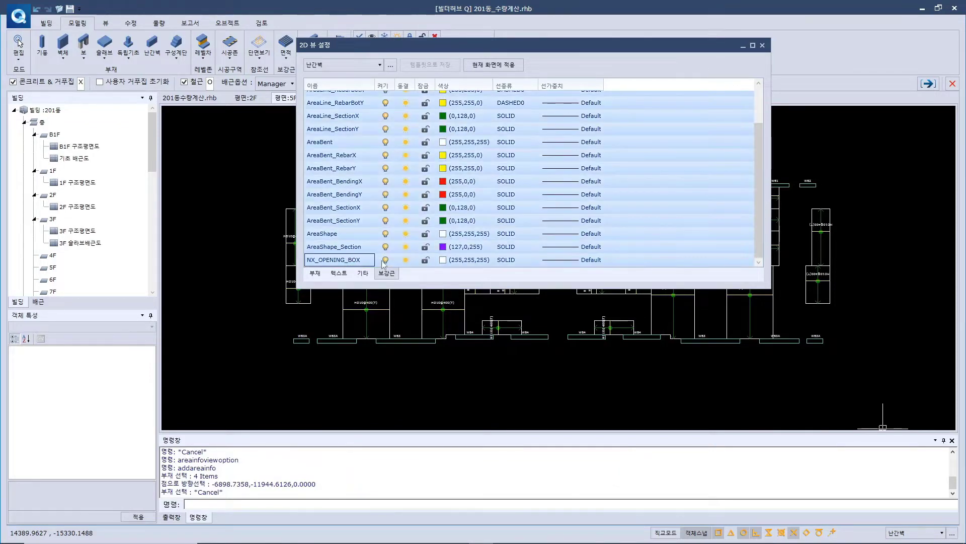
{"action": "left_click", "coordinate": [762, 46]}
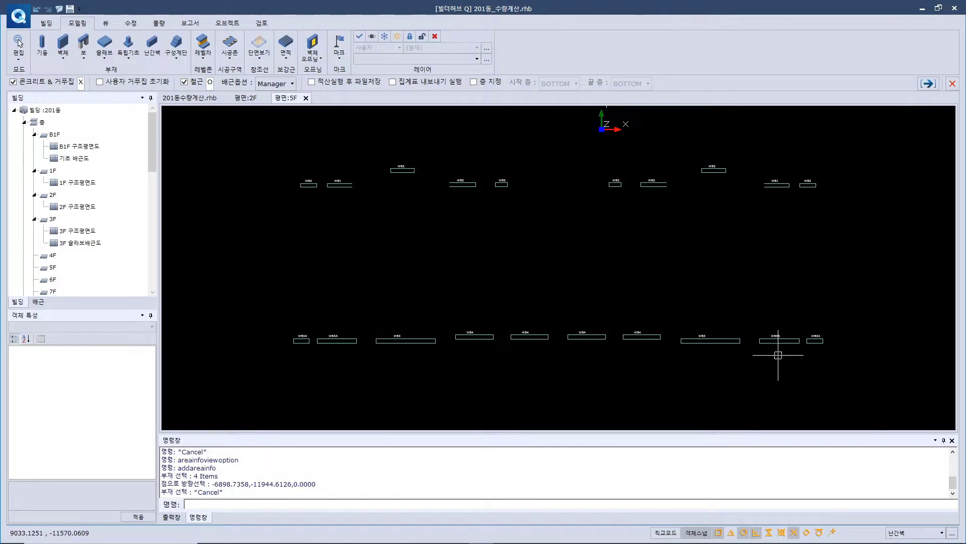
{"action": "middle_click_drag", "start_coordinate": [542, 287], "coordinate": [524, 296]}
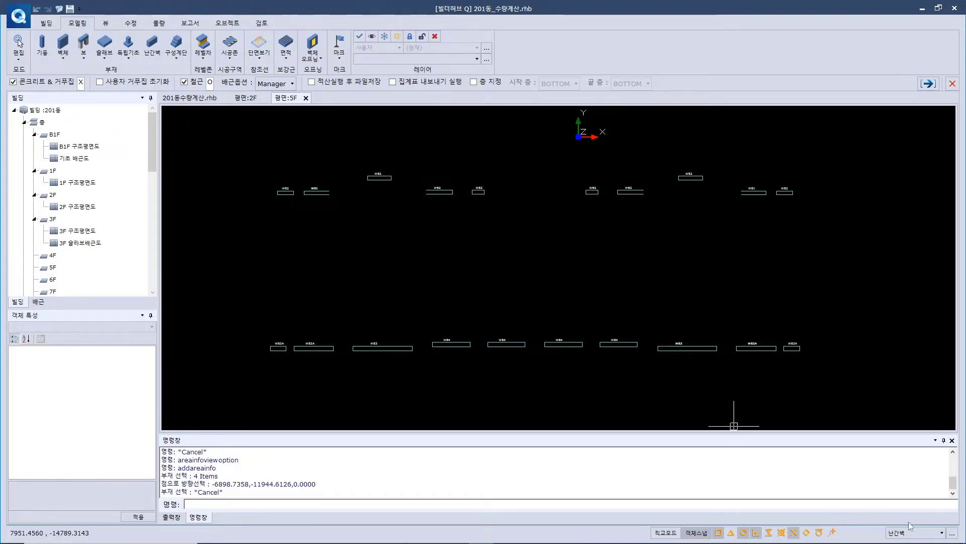
Create a new 2D view template named 벽+난간벽.
{"action": "left_click", "coordinate": [951, 533]}
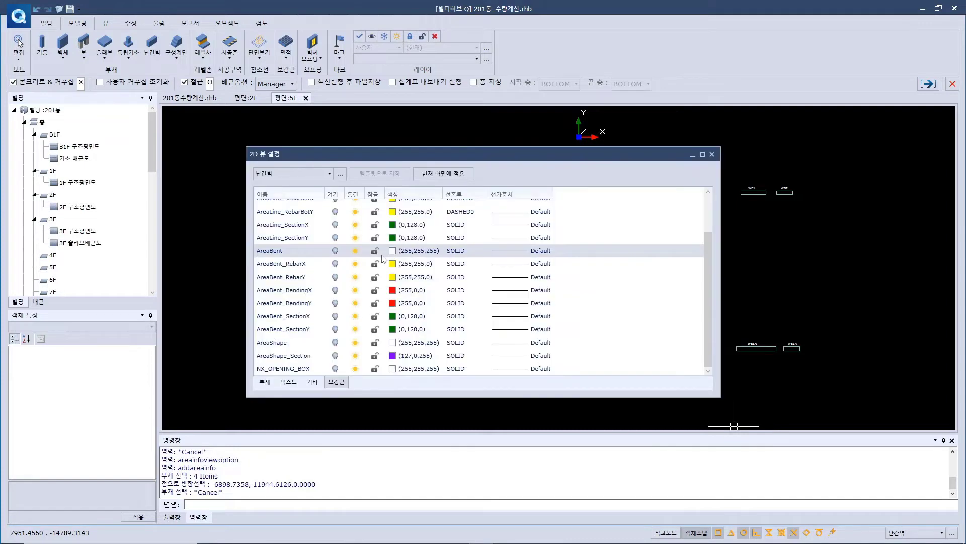
{"action": "left_click", "coordinate": [329, 174]}
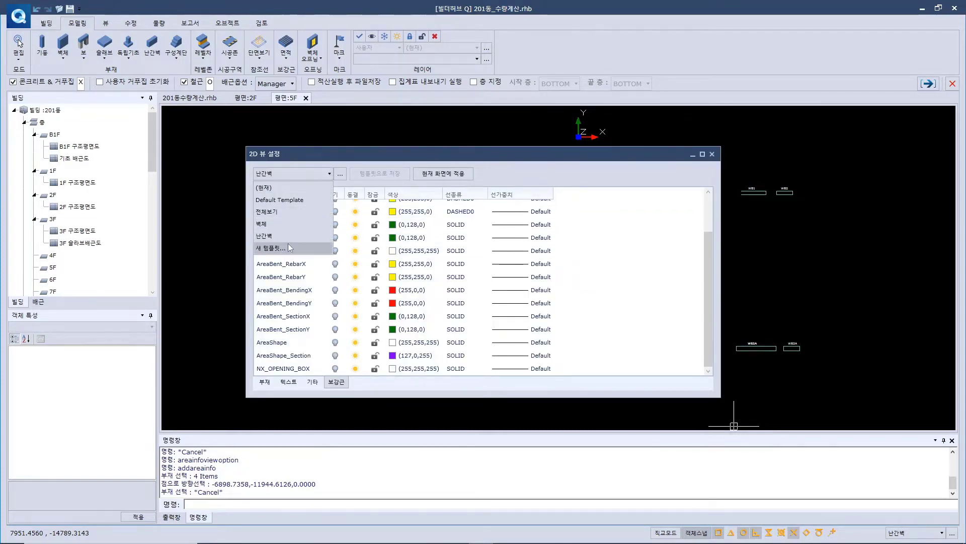
{"action": "left_click", "coordinate": [274, 249]}
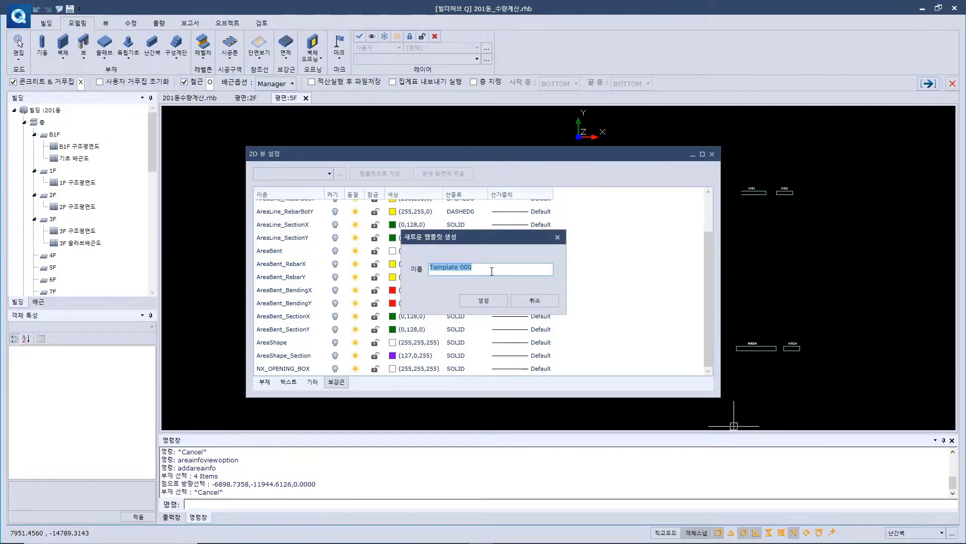
{"action": "left_click", "coordinate": [502, 267]}
{"action": "key", "text": "ctrl+a"}
{"action": "type", "text": "벽+"}
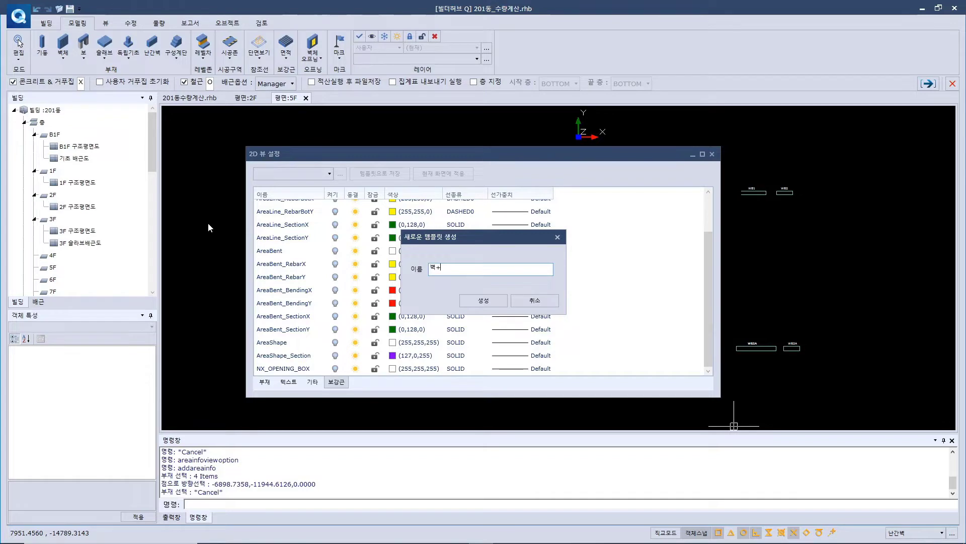
{"action": "type", "text": "난간벽"}
{"action": "left_click", "coordinate": [483, 300]}
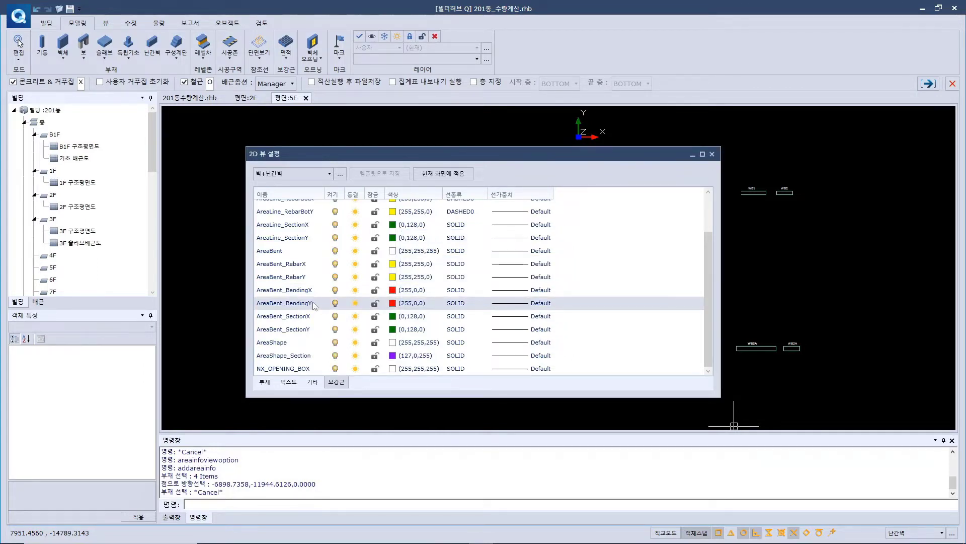
Turn off every member (부재) layer, from Column through CZoneV, in the 벽+난간벽 template.
{"action": "left_click", "coordinate": [266, 383]}
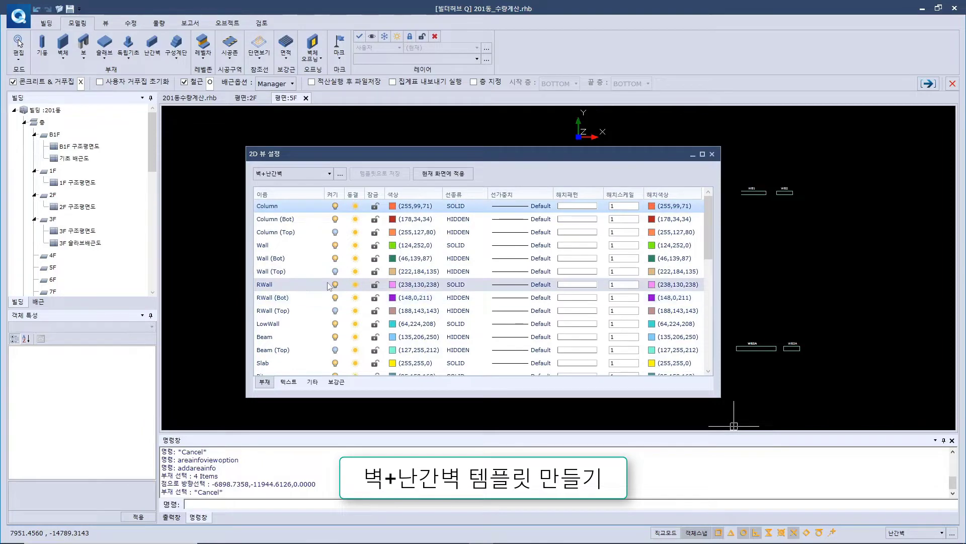
{"action": "scroll", "coordinate": [317, 251], "scroll_direction": "down", "scroll_amount": 7}
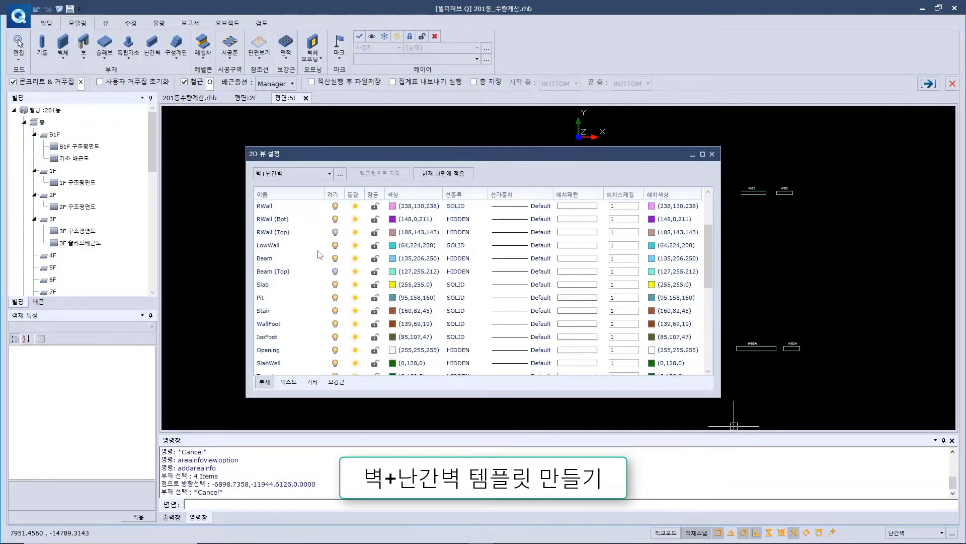
{"action": "left_click", "coordinate": [318, 372], "text": "shift"}
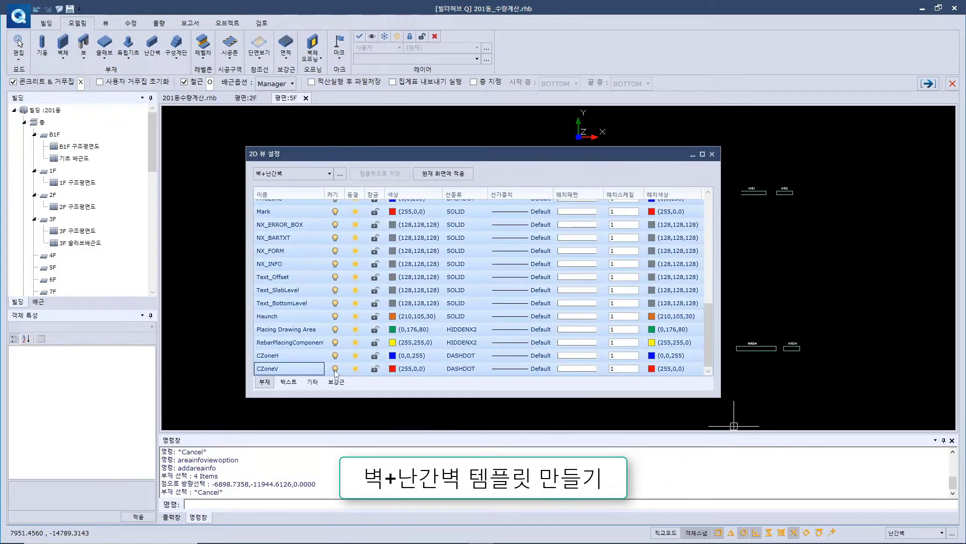
{"action": "left_click", "coordinate": [281, 257]}
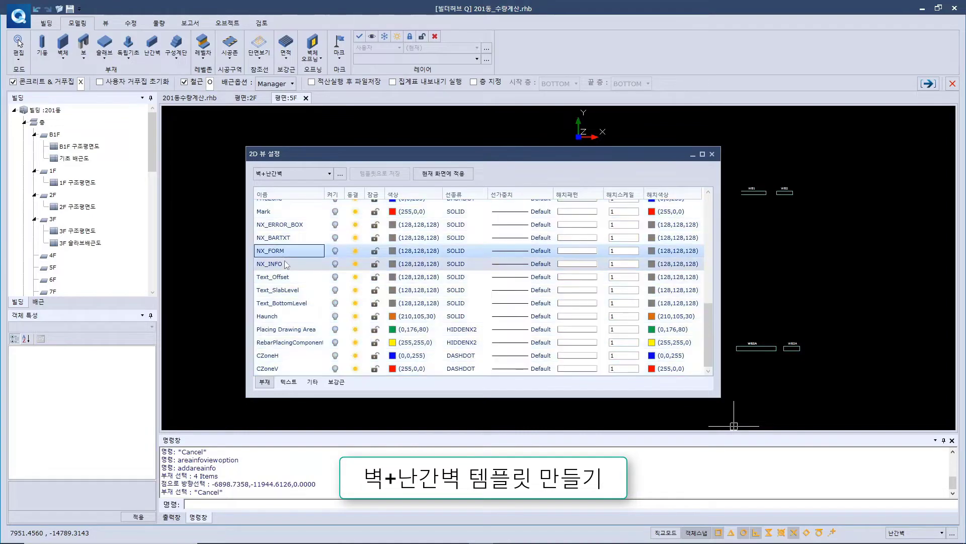
Turn on only the LowWall and Wall member layers in the 벽+난간벽 template and close the 2D view settings.
{"action": "scroll", "coordinate": [280, 302], "scroll_direction": "up", "scroll_amount": 6}
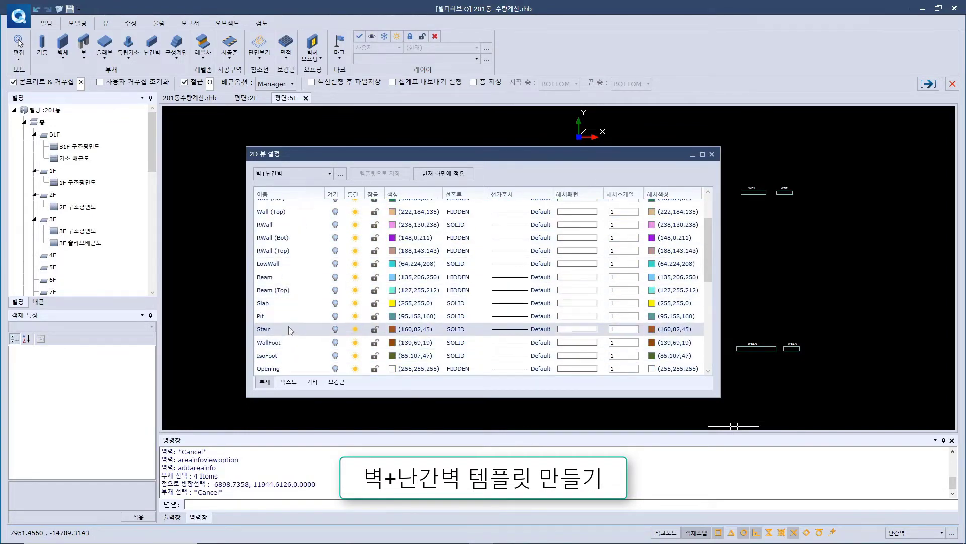
{"action": "left_click", "coordinate": [287, 263]}
{"action": "left_click", "coordinate": [334, 263]}
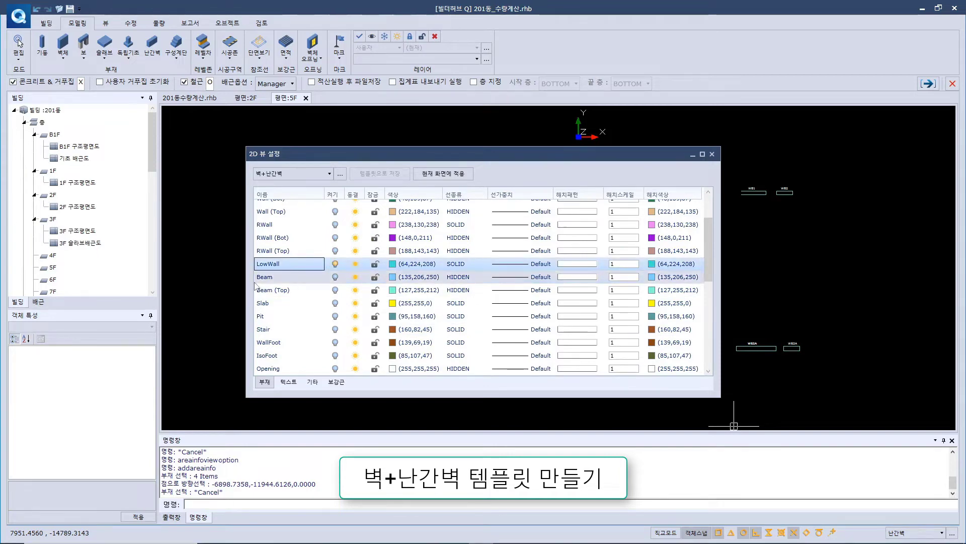
{"action": "left_click", "coordinate": [275, 225]}
{"action": "scroll", "coordinate": [297, 262], "scroll_direction": "up", "scroll_amount": 3}
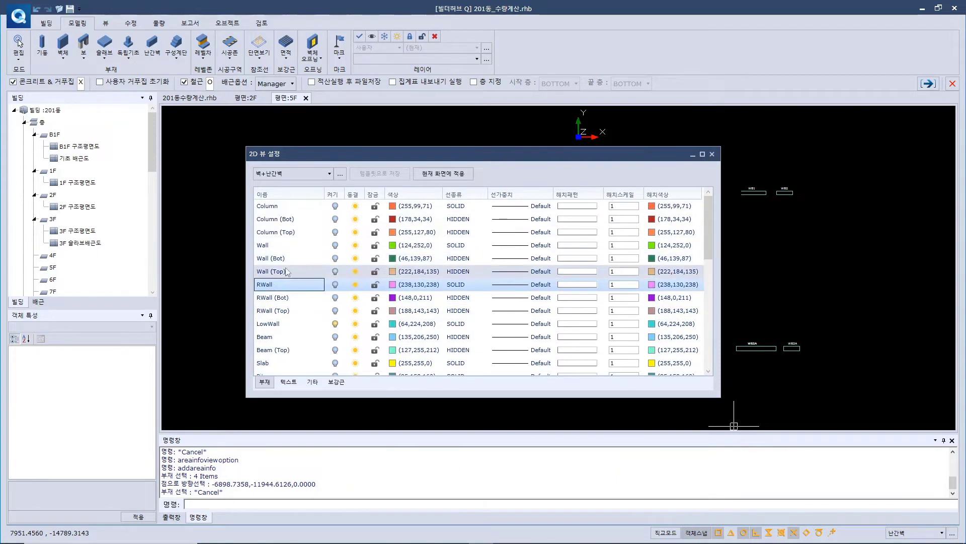
{"action": "left_click", "coordinate": [285, 245]}
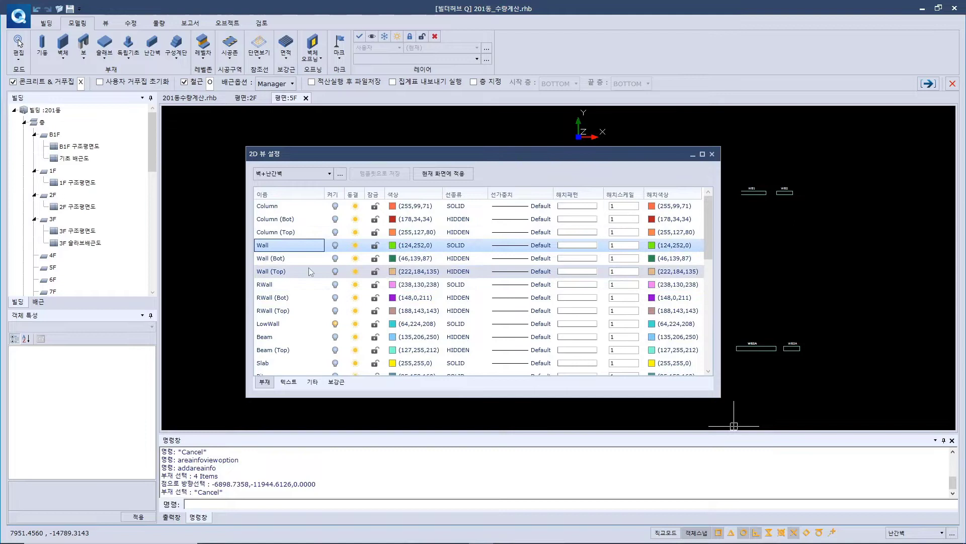
{"action": "left_click", "coordinate": [335, 245]}
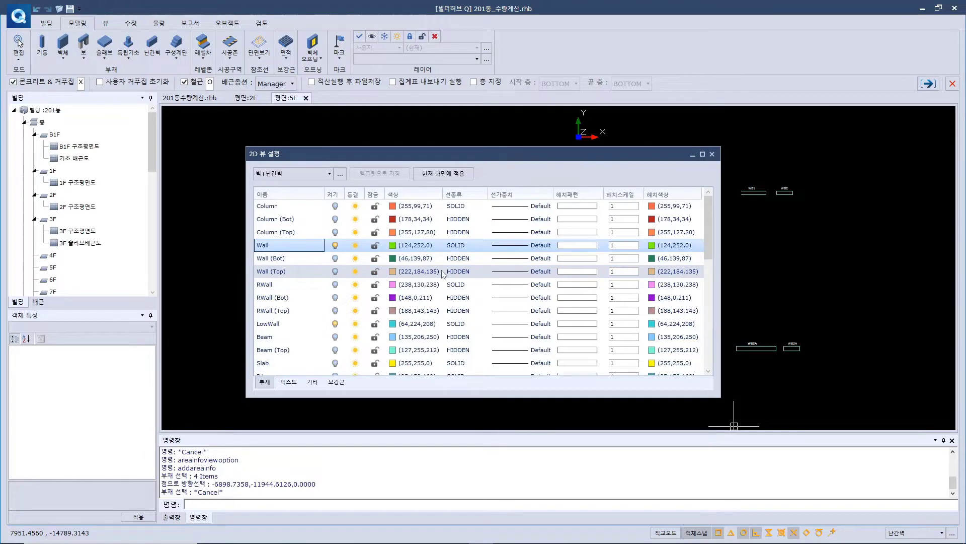
{"action": "left_click", "coordinate": [712, 154]}
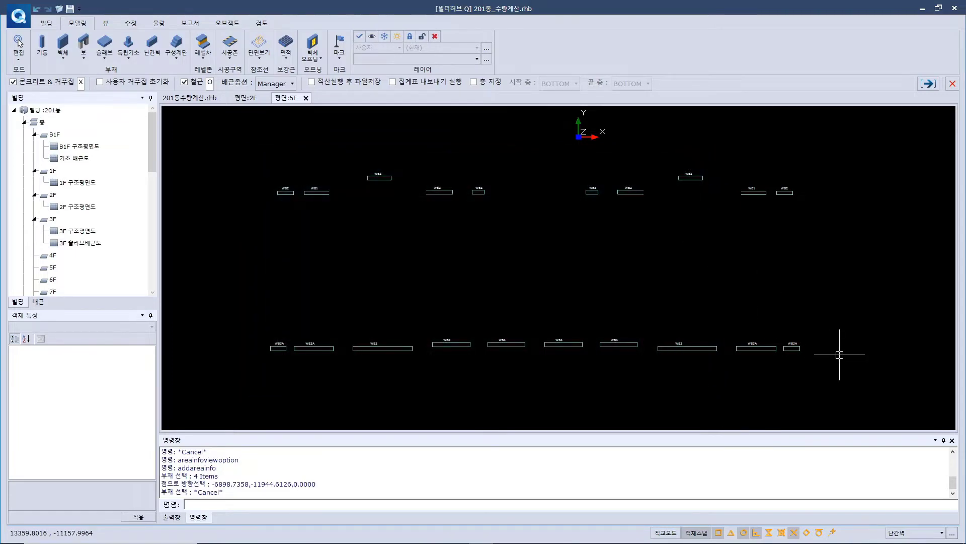
Apply the 벽+난간벽 template to the 5F plan and turn off all of its rebar (보강근) layers.
{"action": "left_click", "coordinate": [934, 533]}
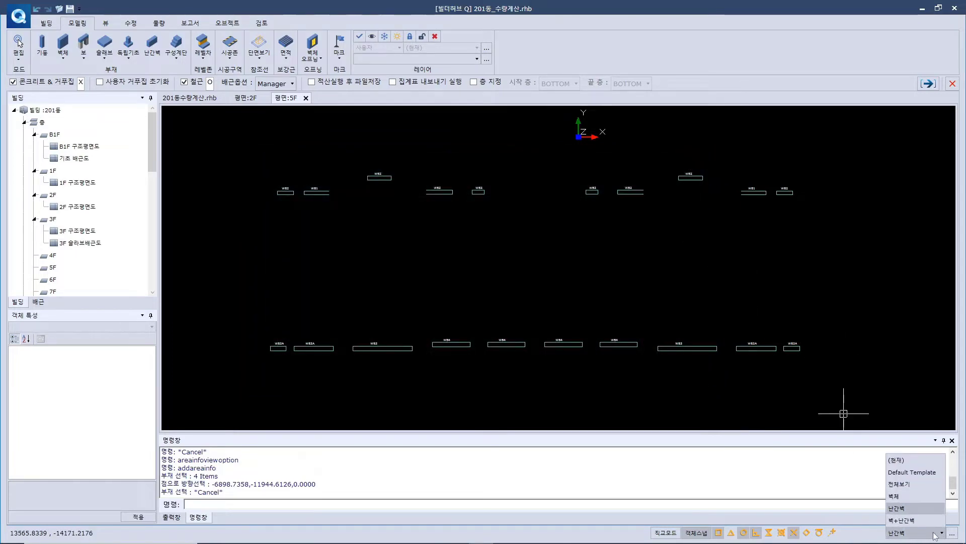
{"action": "left_click", "coordinate": [904, 520]}
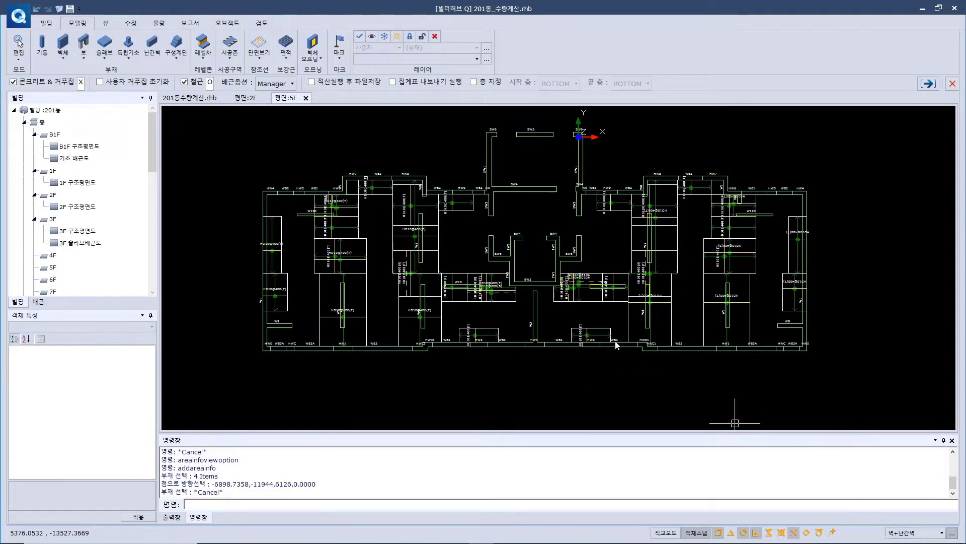
{"action": "left_click", "coordinate": [952, 533]}
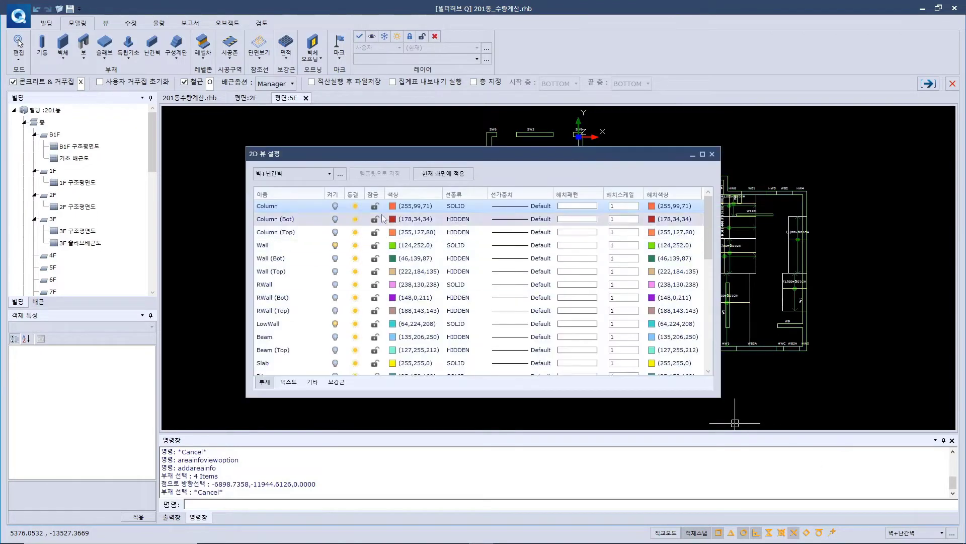
{"action": "left_click", "coordinate": [337, 382]}
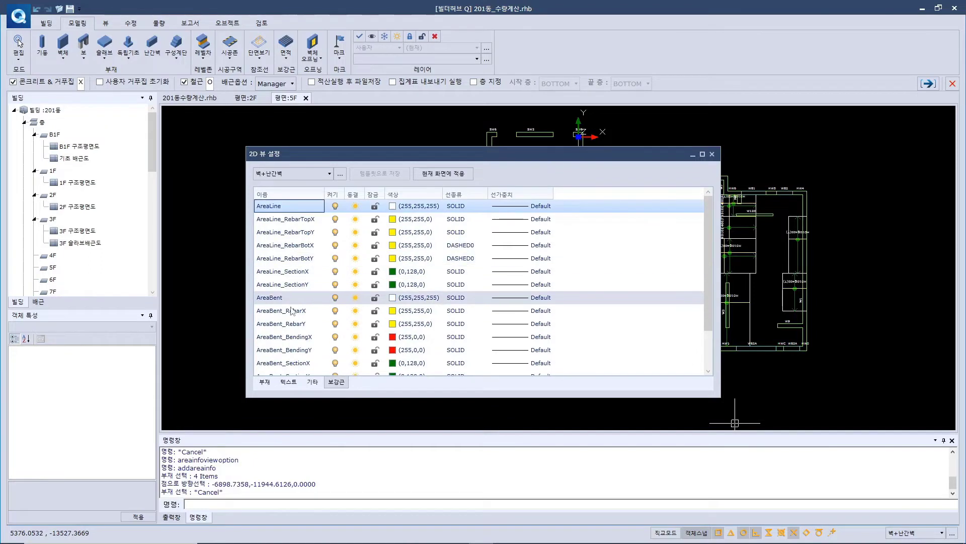
{"action": "scroll", "coordinate": [292, 311], "scroll_direction": "down", "scroll_amount": 3}
{"action": "left_click", "coordinate": [328, 368], "text": "shift"}
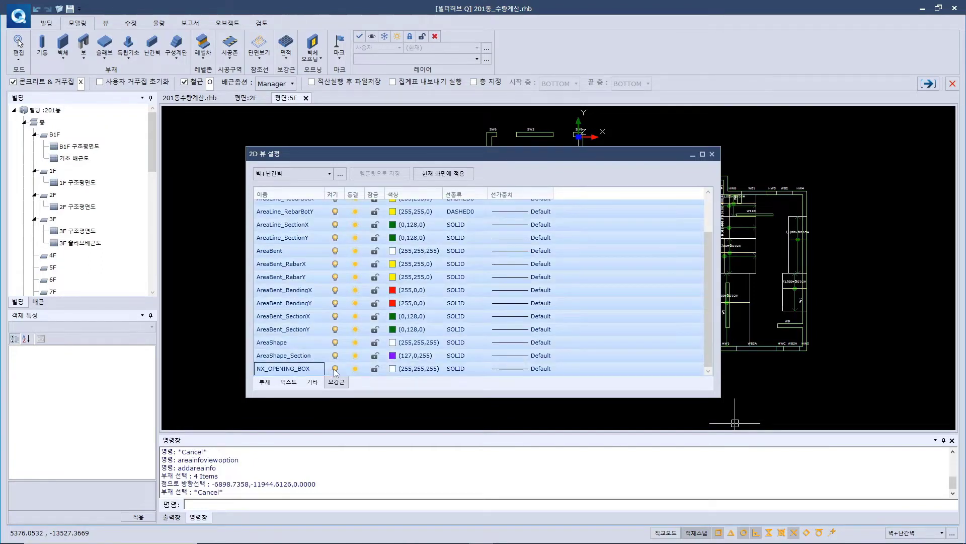
{"action": "left_click", "coordinate": [334, 368]}
{"action": "left_click", "coordinate": [712, 154]}
{"action": "middle_click_drag", "start_coordinate": [513, 300], "coordinate": [512, 318]}
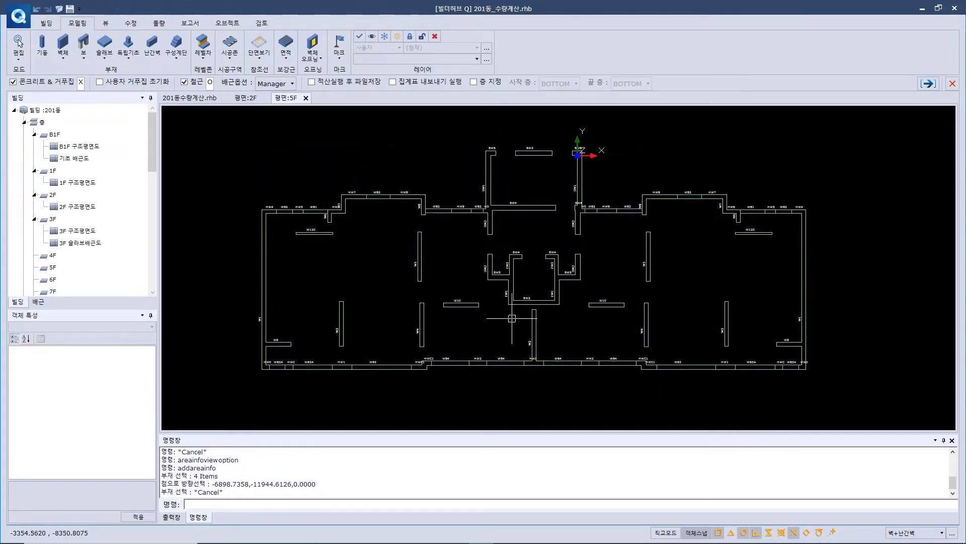
Select wall W8 beside HW8 on the 5F plan and show it selected in the 3D view.
{"action": "scroll", "coordinate": [649, 225], "scroll_direction": "up", "scroll_amount": 5}
{"action": "middle_click_drag", "start_coordinate": [650, 225], "coordinate": [673, 276]}
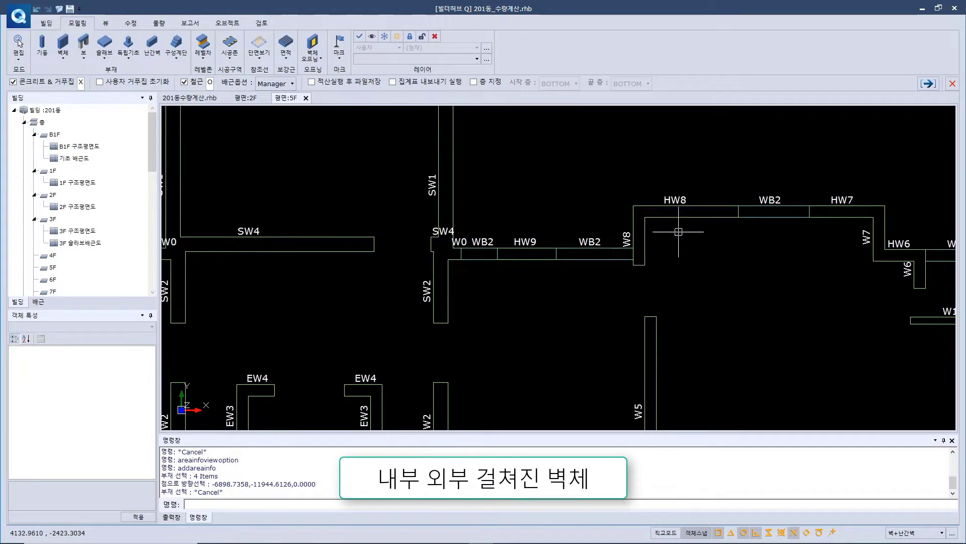
{"action": "scroll", "coordinate": [637, 278], "scroll_direction": "up", "scroll_amount": 3}
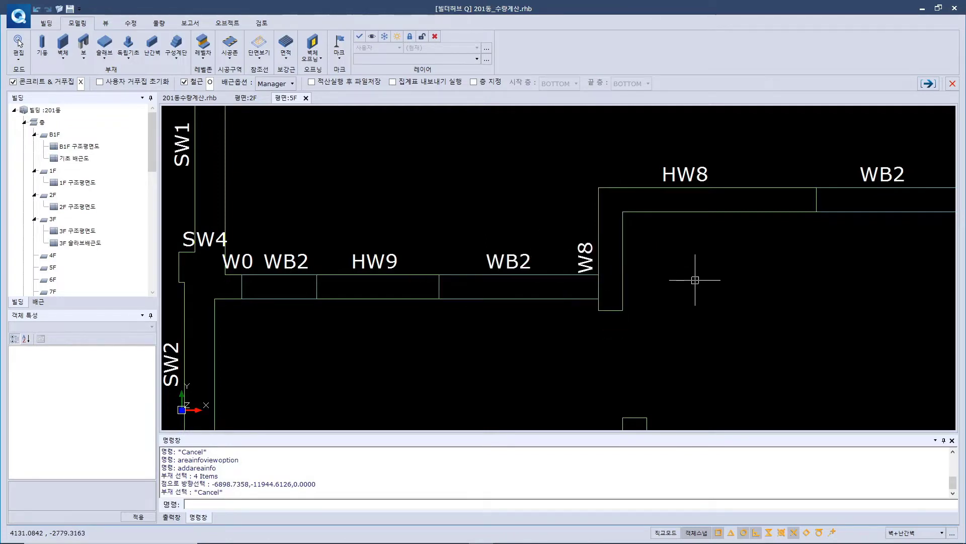
{"action": "left_click", "coordinate": [635, 256]}
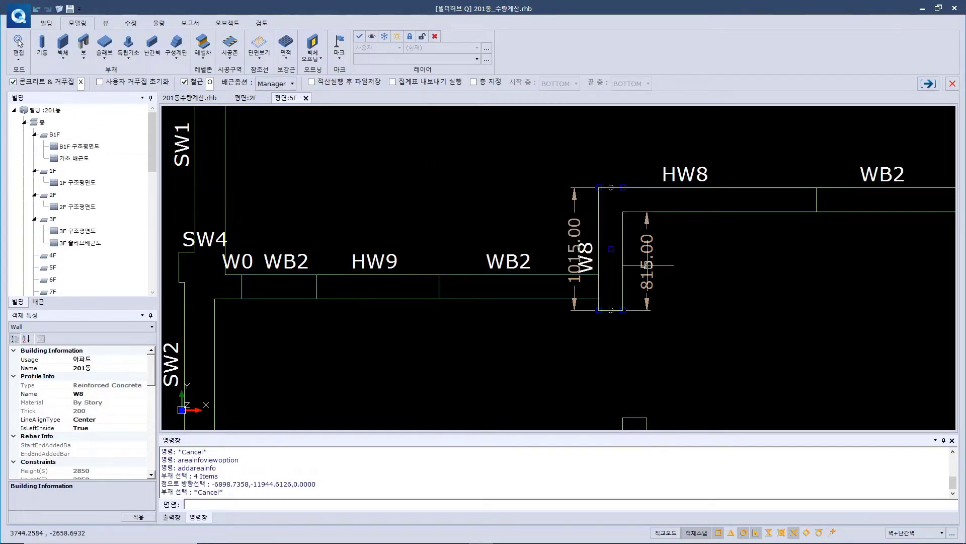
{"action": "right_click", "coordinate": [624, 248]}
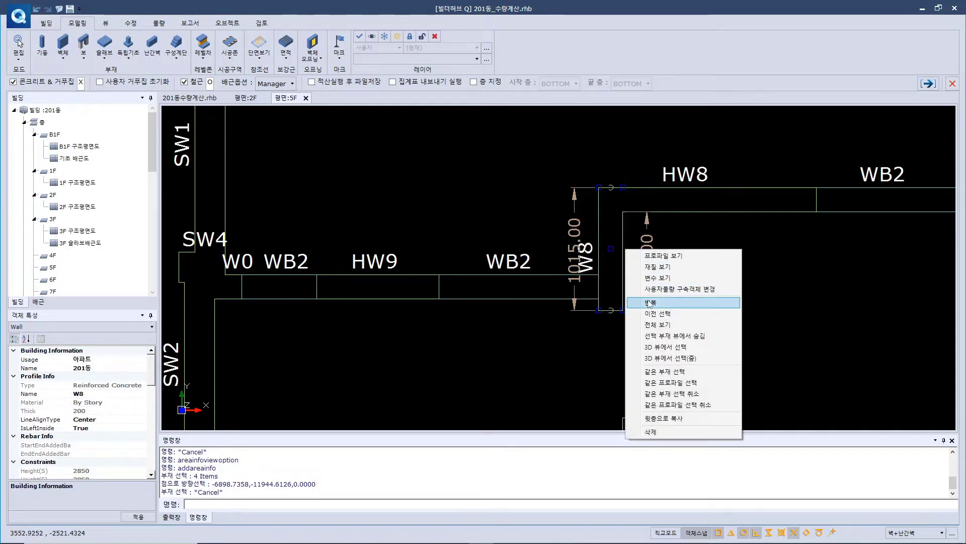
{"action": "left_click", "coordinate": [673, 360]}
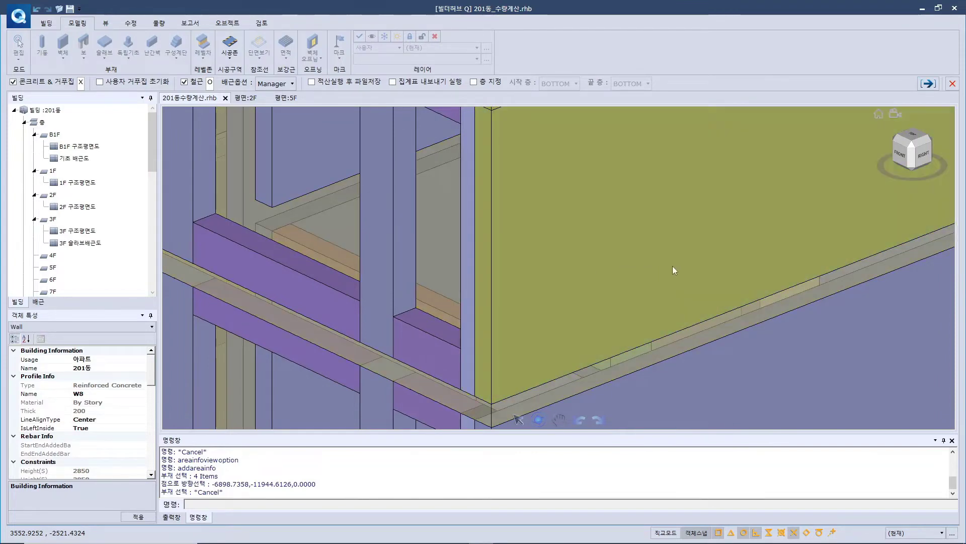
Examine the highlighted W8 wall from the back of the building in the 3D model.
{"action": "middle_click_drag", "start_coordinate": [699, 277], "coordinate": [419, 328]}
{"action": "scroll", "coordinate": [350, 302], "scroll_direction": "down", "scroll_amount": 5}
{"action": "scroll", "coordinate": [419, 327], "scroll_direction": "down", "scroll_amount": 8}
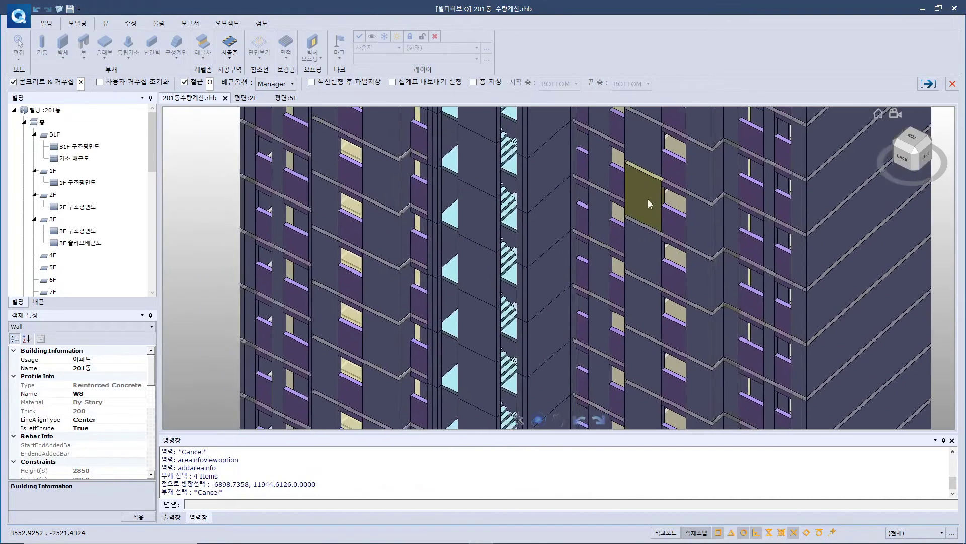
{"action": "middle_click_drag", "start_coordinate": [616, 268], "coordinate": [610, 185]}
{"action": "middle_click_drag", "start_coordinate": [622, 290], "coordinate": [583, 154]}
{"action": "middle_click_drag", "start_coordinate": [565, 241], "coordinate": [565, 187]}
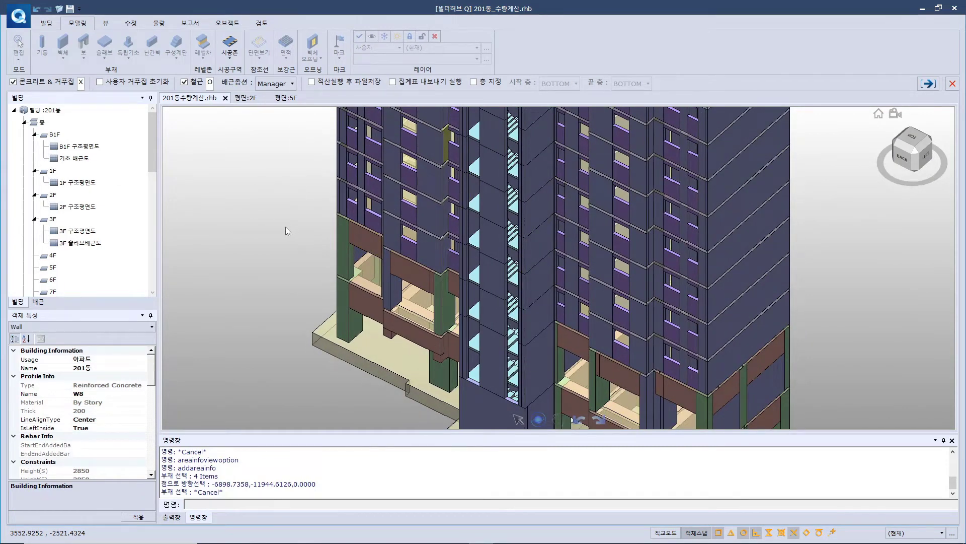
Zoom the 3D view onto wall W8 beside HW8, starting from its selection on the 5F plan.
{"action": "mouse_move", "coordinate": [279, 234]}
{"action": "middle_mouse_down"}
{"action": "mouse_move", "coordinate": [371, 236]}
{"action": "mouse_move", "coordinate": [294, 227]}
{"action": "middle_mouse_up"}
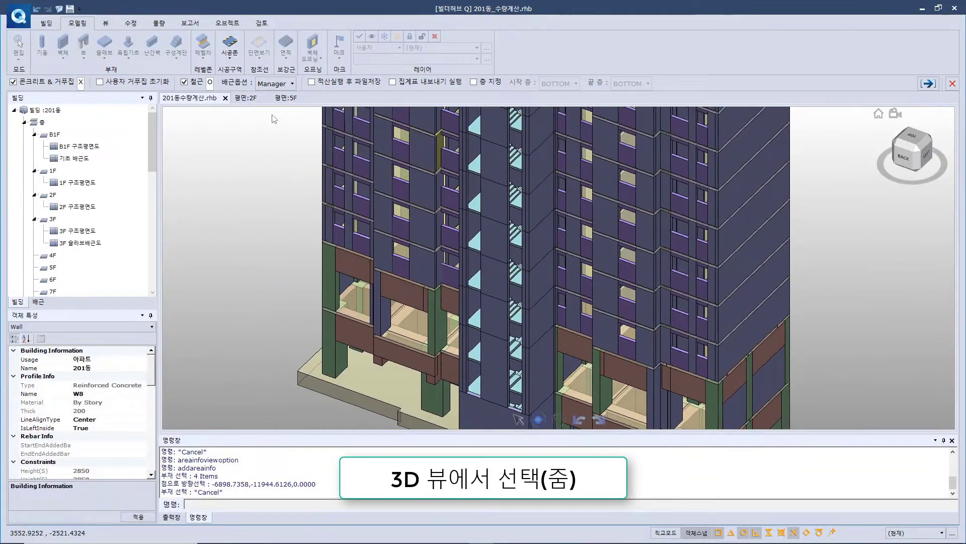
{"action": "left_click", "coordinate": [285, 99]}
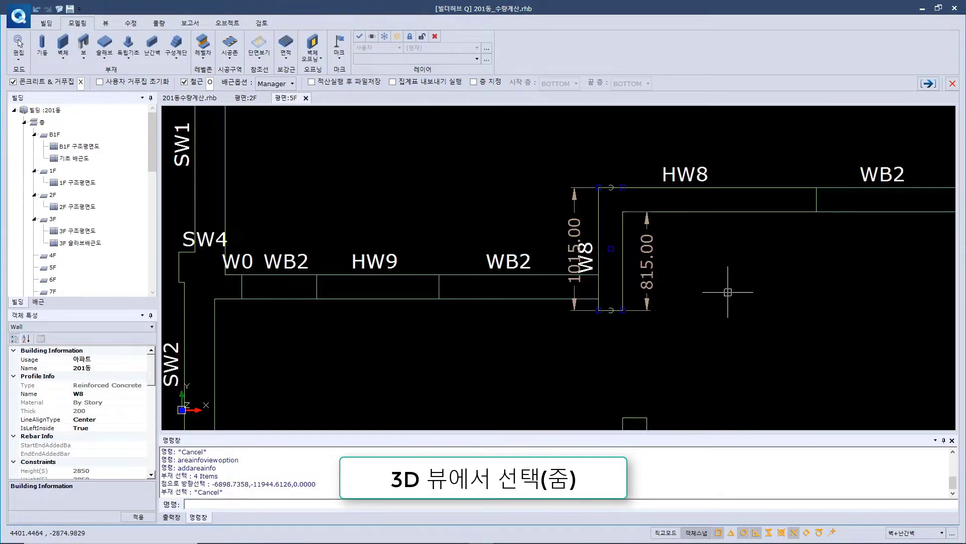
{"action": "right_click", "coordinate": [623, 263]}
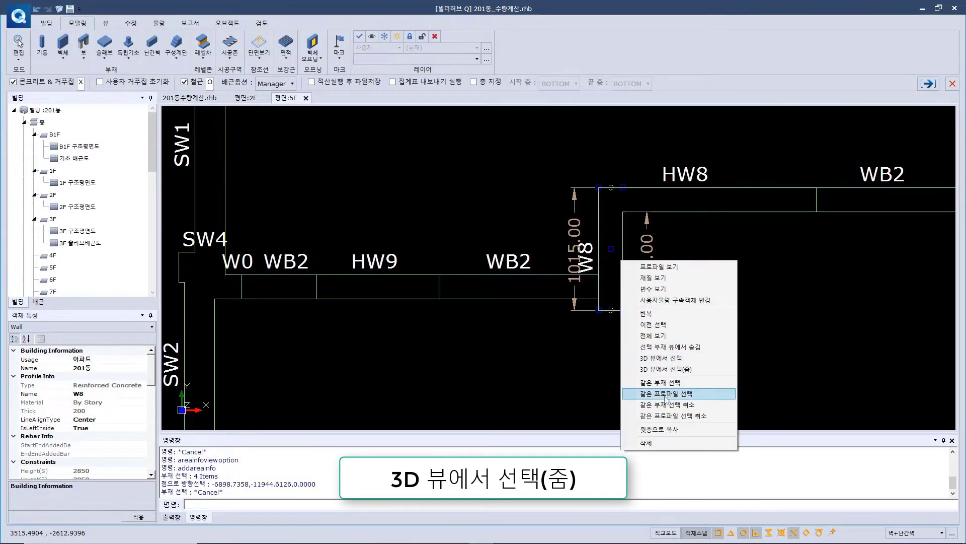
{"action": "left_click", "coordinate": [674, 369]}
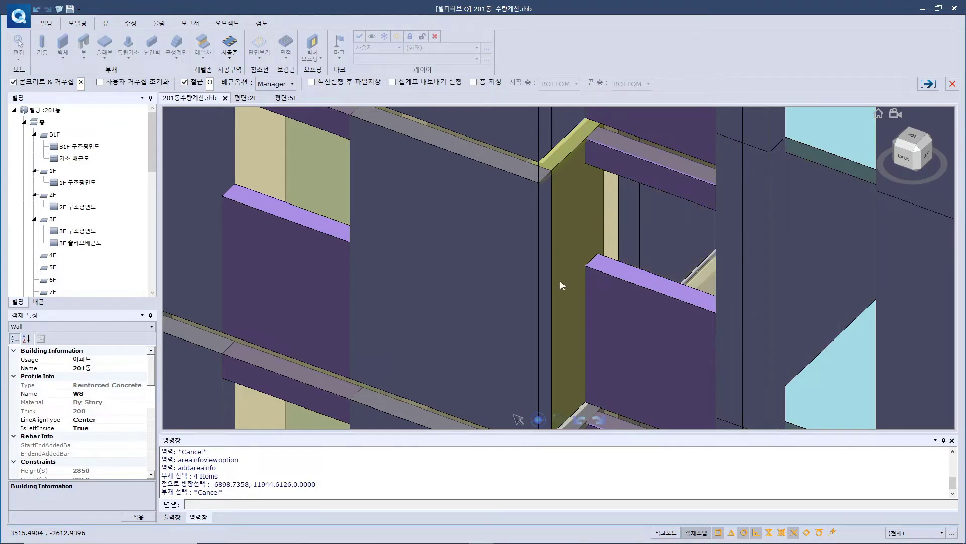
{"action": "scroll", "coordinate": [554, 231], "scroll_direction": "down", "scroll_amount": 3}
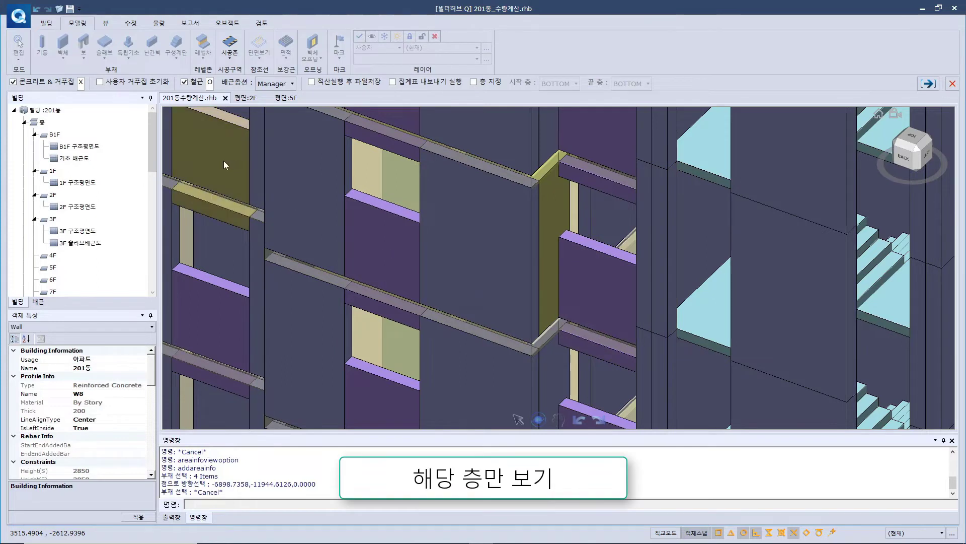
Show only floor 5F in the 3D view (해당 층만 보기).
{"action": "left_click", "coordinate": [53, 268]}
{"action": "right_click", "coordinate": [55, 272]}
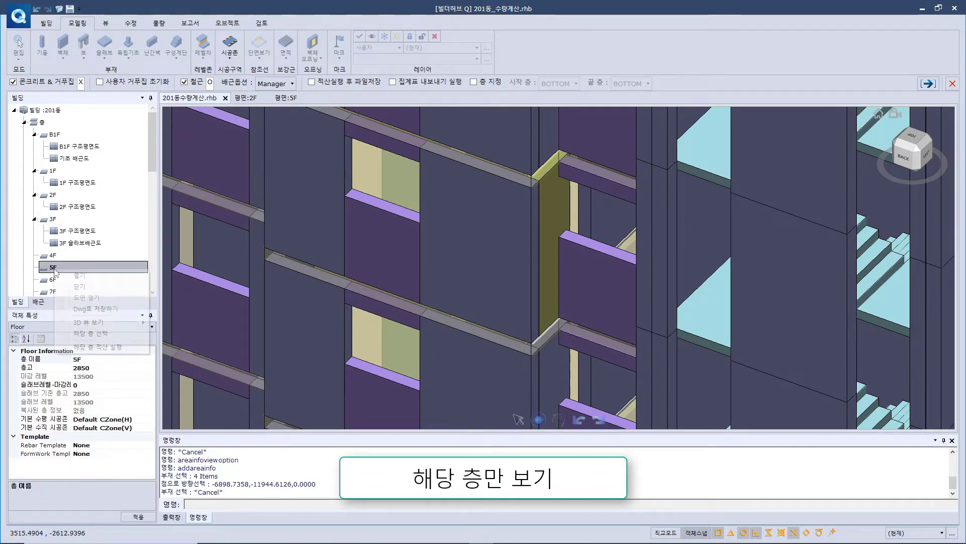
{"action": "mouse_move", "coordinate": [93, 324]}
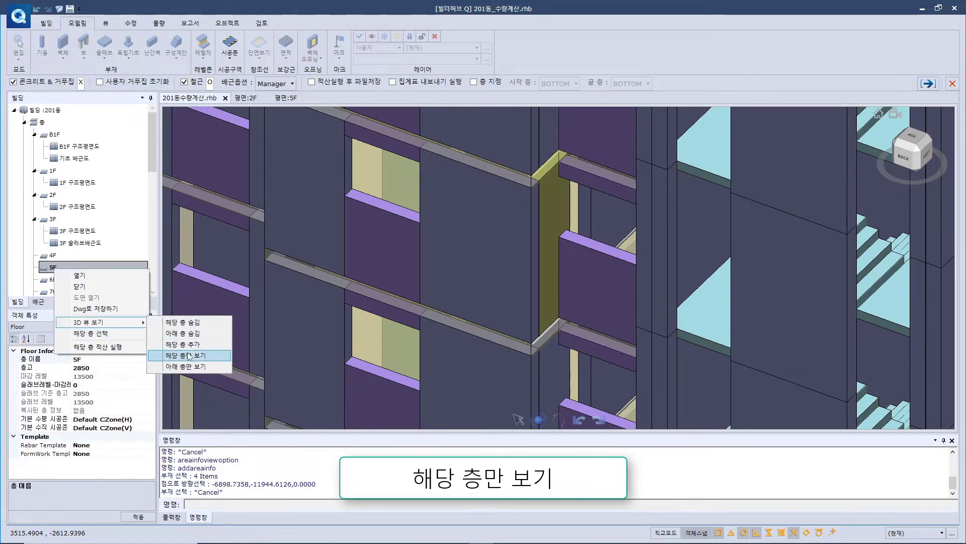
{"action": "left_click", "coordinate": [191, 356]}
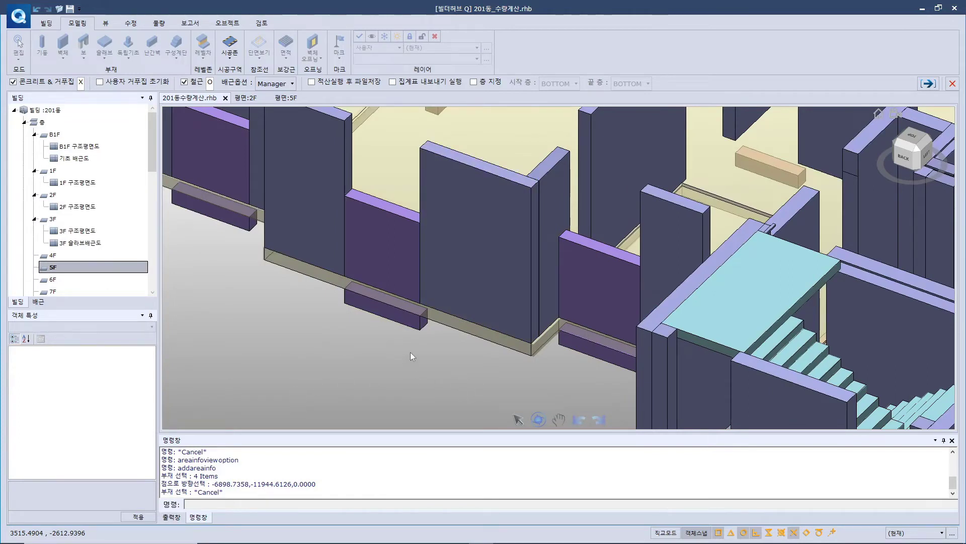
Select wall W8 on the 5F plan and zoom to it in the isolated 5F 3D view.
{"action": "left_click", "coordinate": [285, 98]}
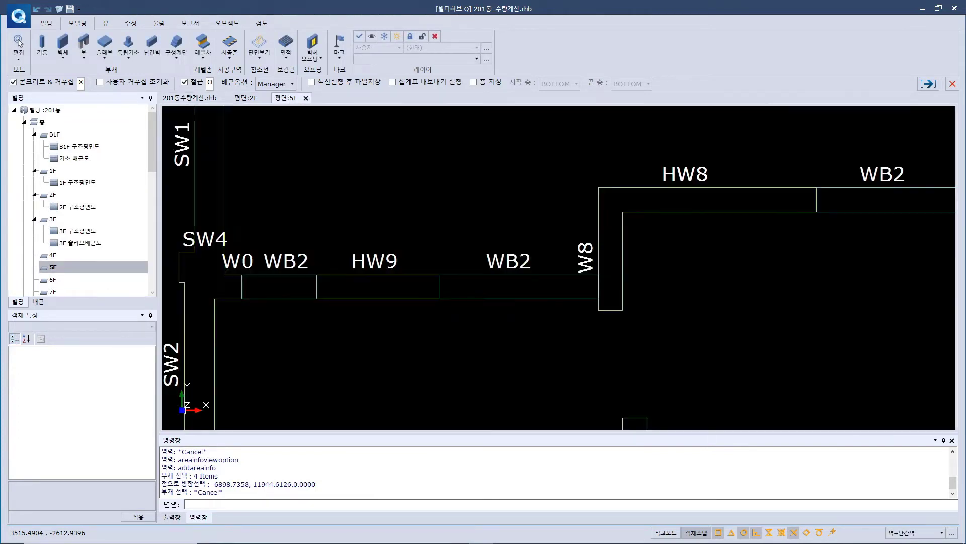
{"action": "left_click", "coordinate": [616, 248]}
{"action": "right_click", "coordinate": [624, 247]}
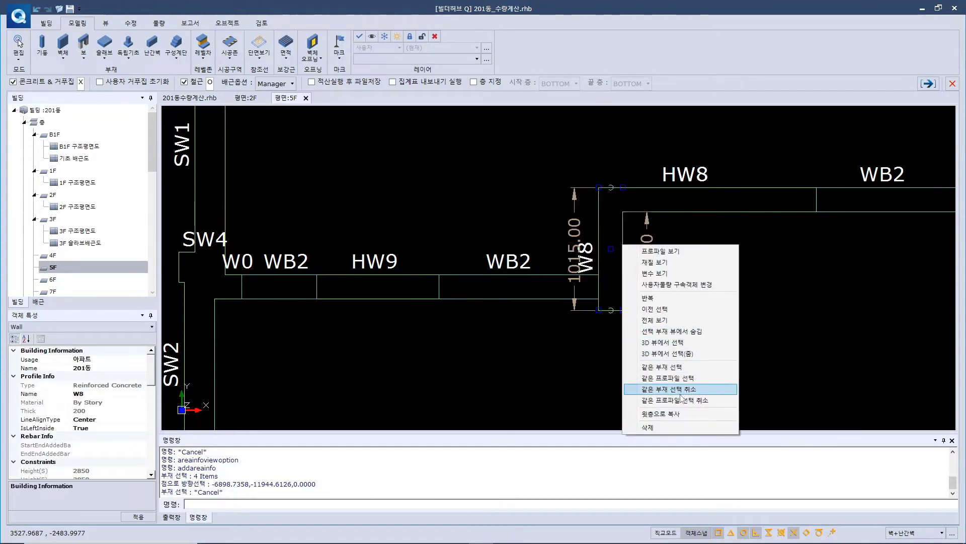
{"action": "left_click", "coordinate": [673, 354]}
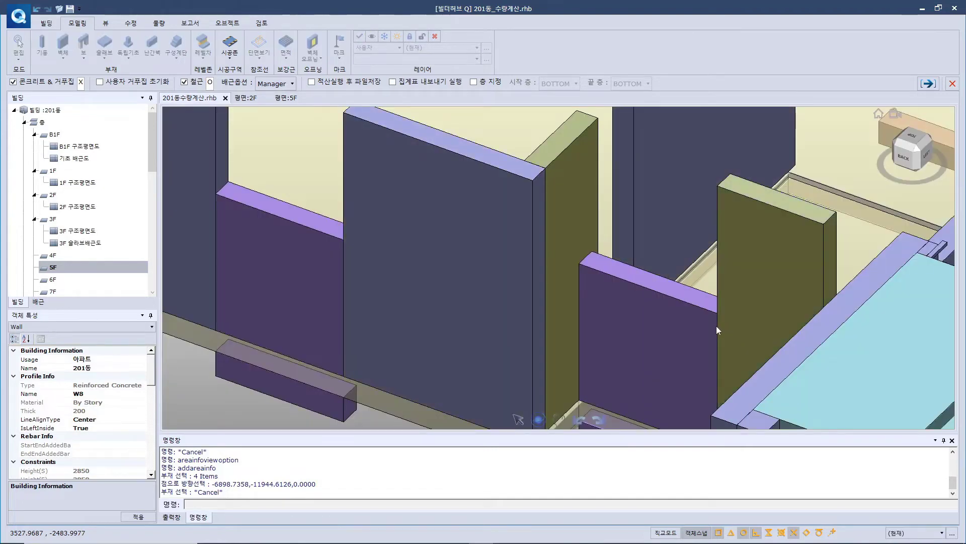
Display the isolated 5F 3D model coloured by formwork type.
{"action": "scroll", "coordinate": [510, 230], "scroll_direction": "down", "scroll_amount": 8}
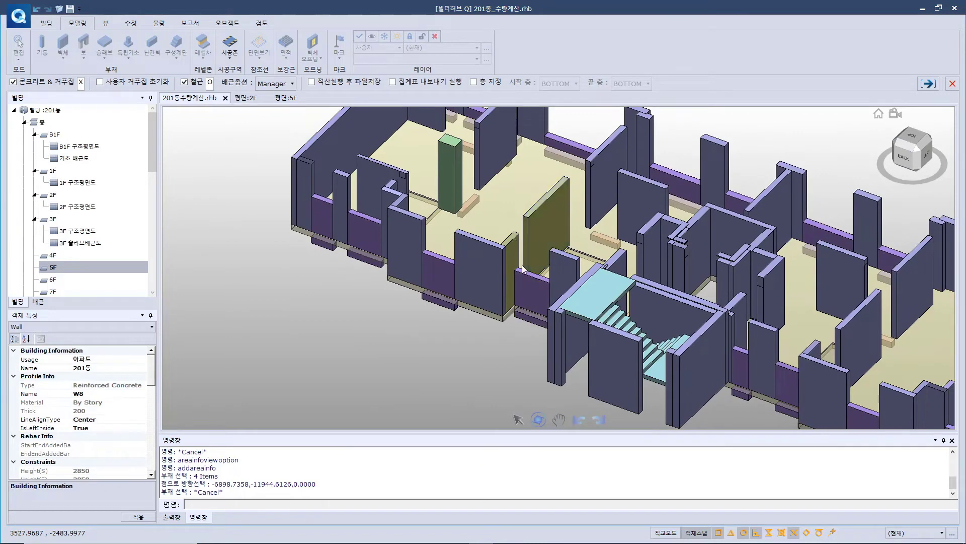
{"action": "middle_click_drag", "start_coordinate": [507, 363], "coordinate": [475, 370]}
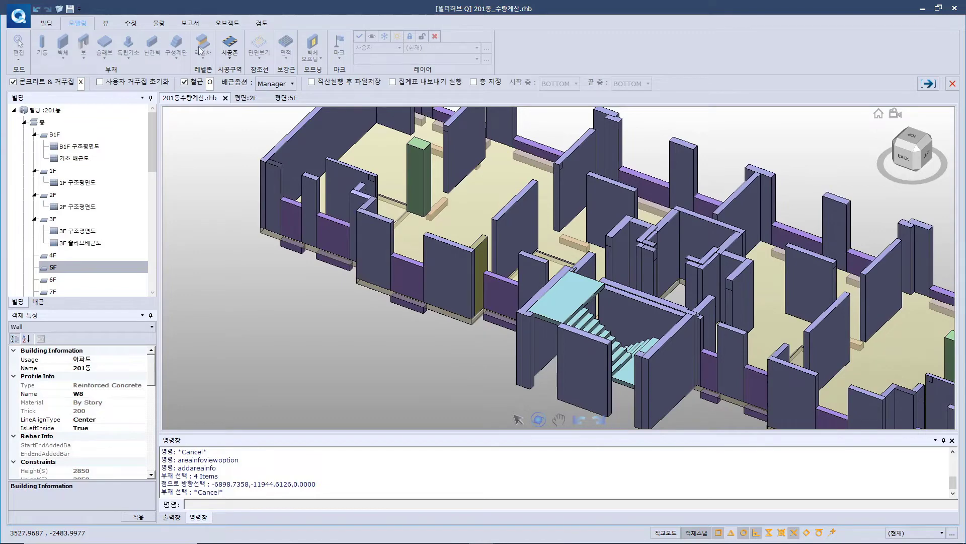
{"action": "left_click", "coordinate": [262, 23]}
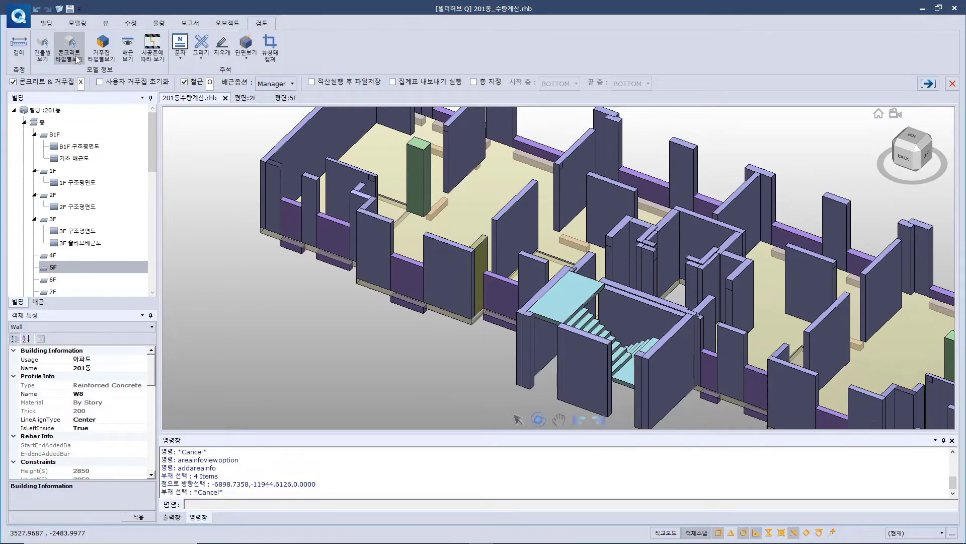
{"action": "left_click", "coordinate": [99, 54]}
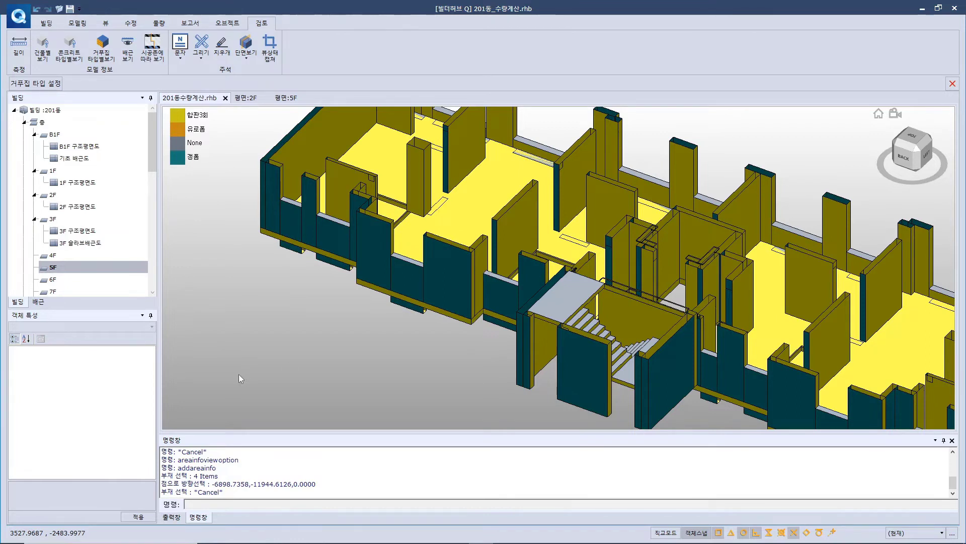
Select W8 on the 5F plan and measure its interior part, from its lower end to the outer face of the adjoining WB2.
{"action": "left_click", "coordinate": [285, 98]}
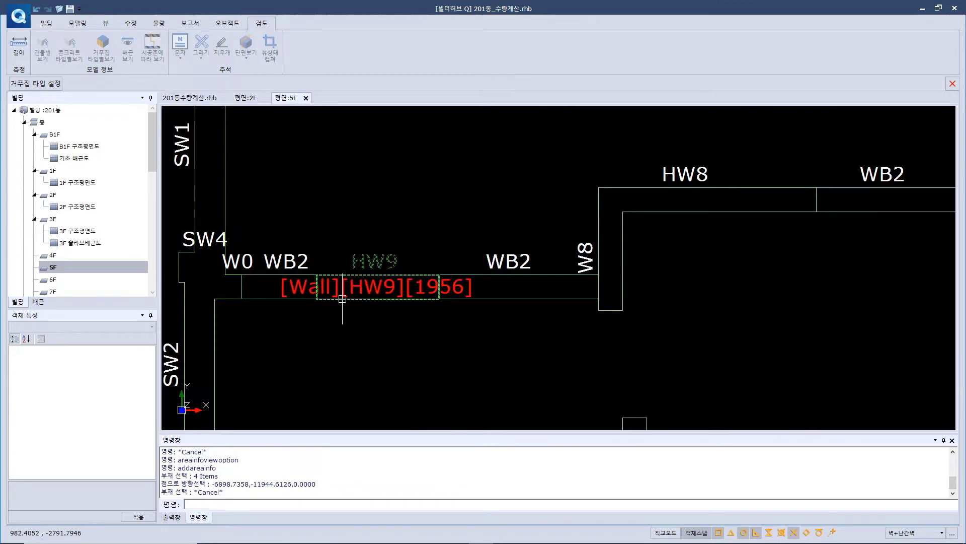
{"action": "left_click", "coordinate": [623, 253]}
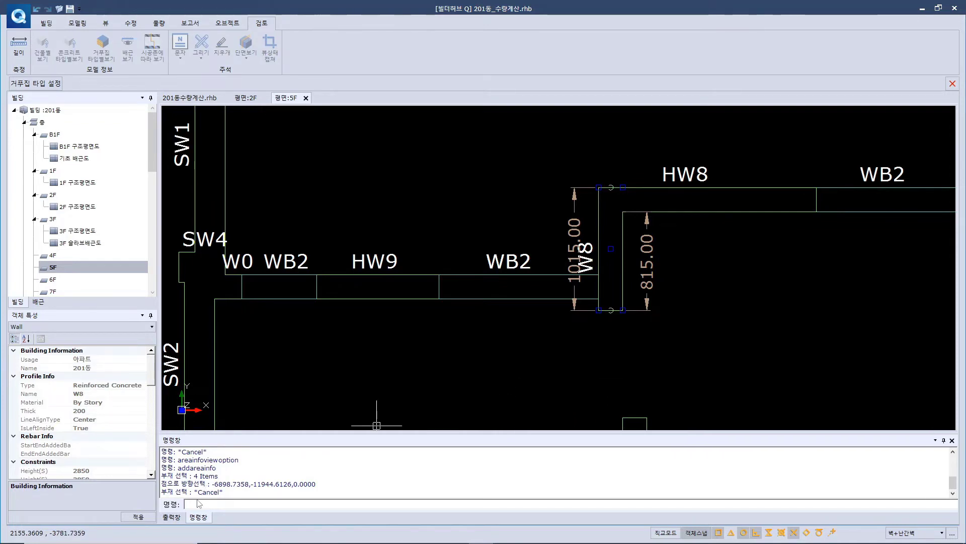
{"action": "left_click", "coordinate": [15, 54]}
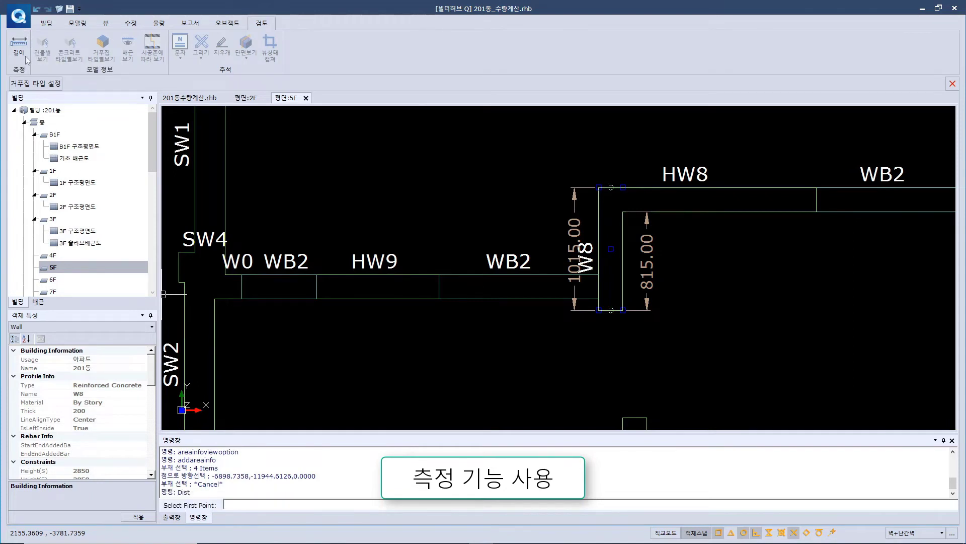
{"action": "left_click", "coordinate": [599, 312]}
{"action": "left_click", "coordinate": [599, 274]}
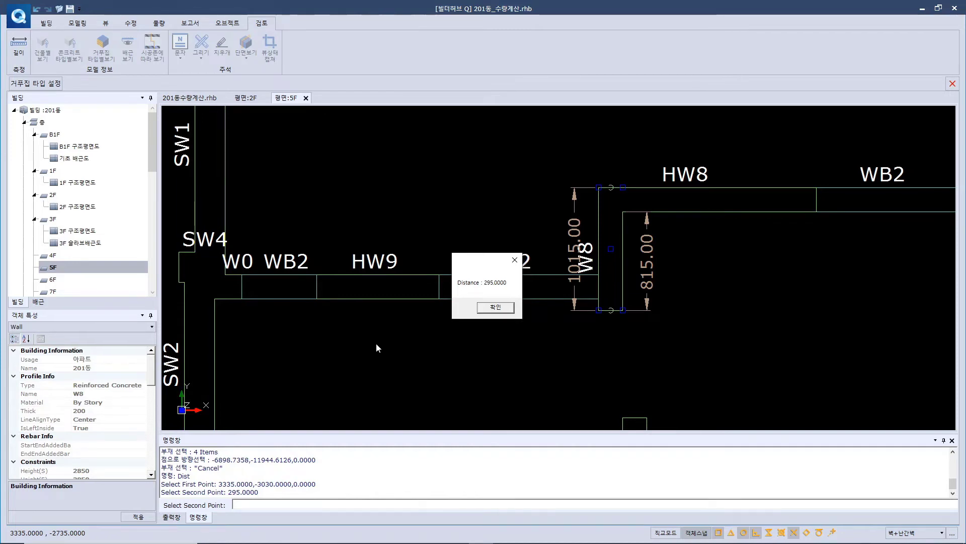
{"action": "left_click", "coordinate": [493, 308]}
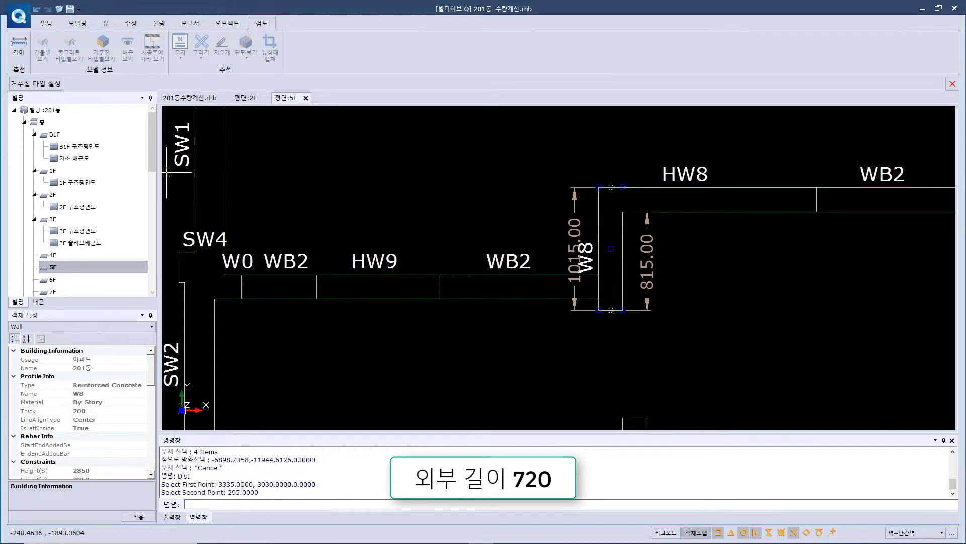
Measure W8's exterior length, from the outer face of the adjoining WB2 to W8's upper corner at HW8.
{"action": "left_click", "coordinate": [14, 61]}
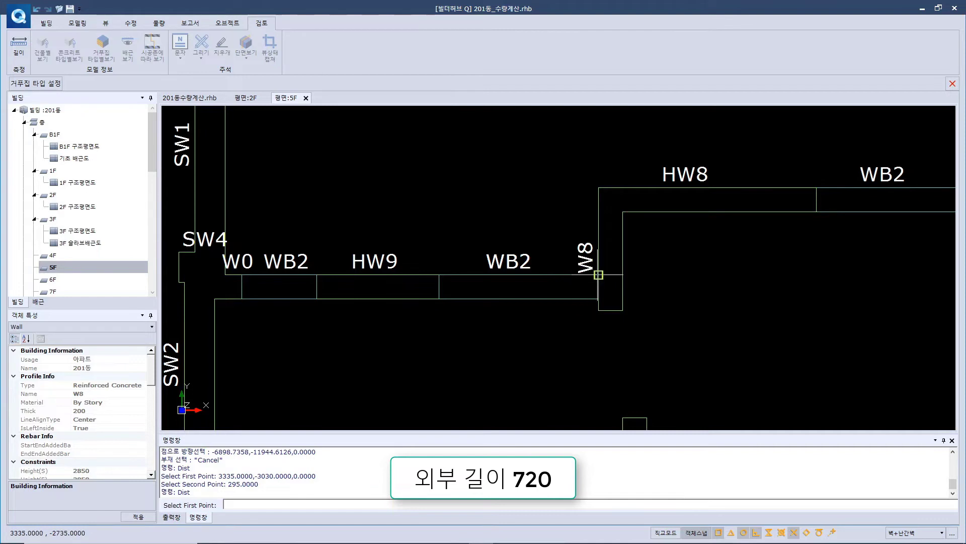
{"action": "left_click", "coordinate": [598, 274]}
{"action": "left_click", "coordinate": [603, 185]}
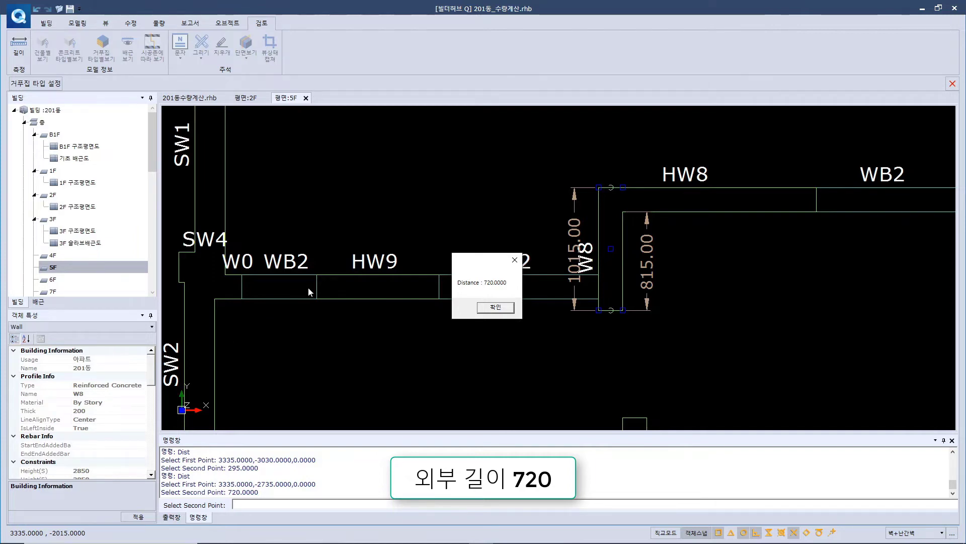
{"action": "left_click", "coordinate": [487, 311]}
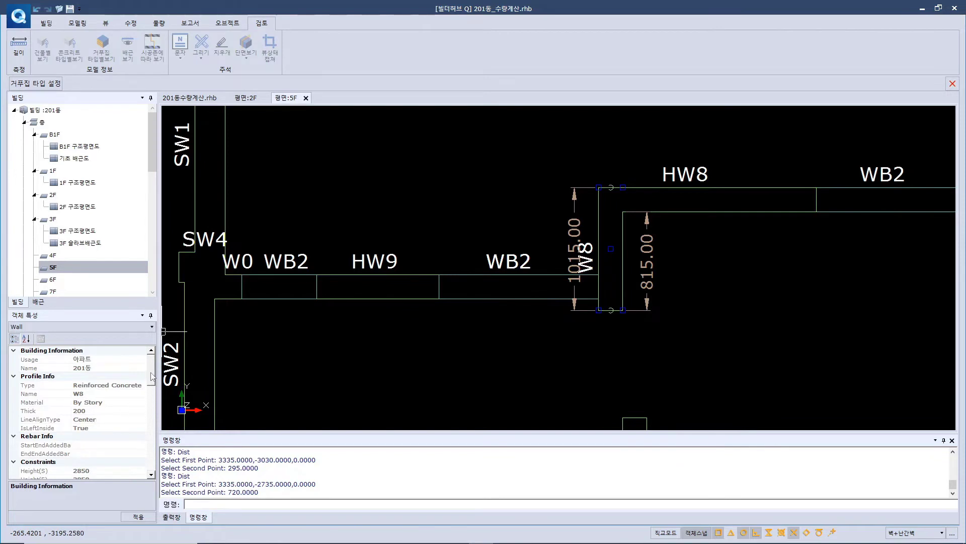
Add a user formwork quantity entry (Form (User)) to wall W8 and set its formwork type to 갱폼.
{"action": "scroll", "coordinate": [152, 376], "scroll_direction": "down", "scroll_amount": 3}
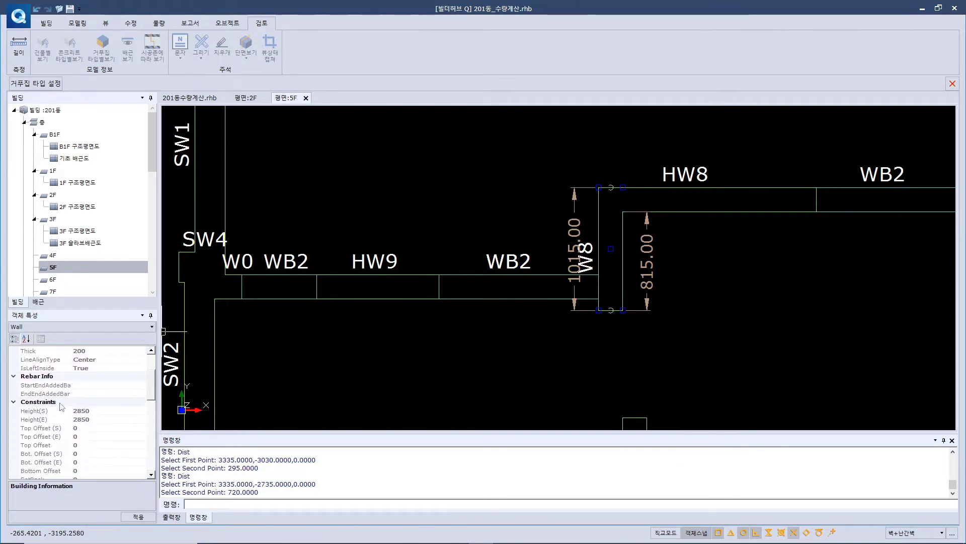
{"action": "scroll", "coordinate": [153, 392], "scroll_direction": "down", "scroll_amount": 3}
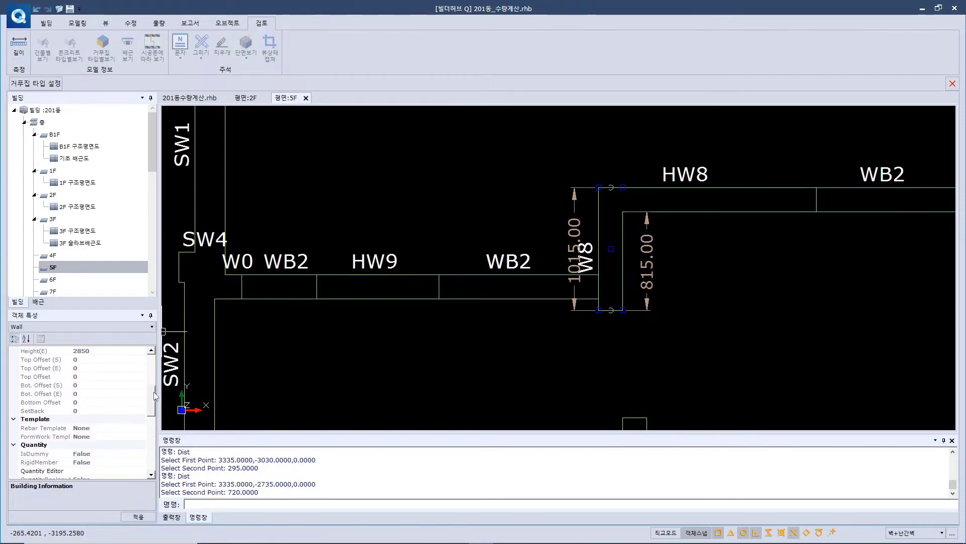
{"action": "scroll", "coordinate": [153, 392], "scroll_direction": "down", "scroll_amount": 3}
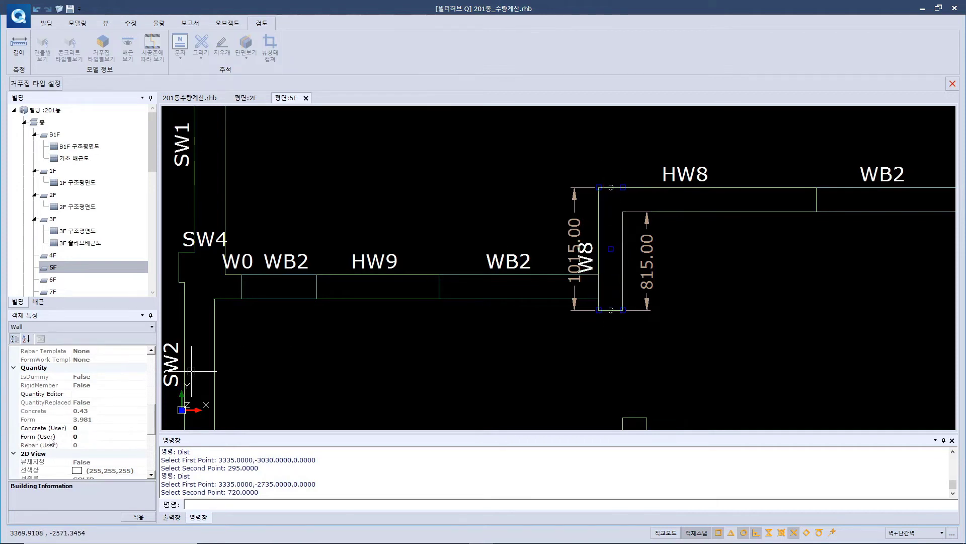
{"action": "left_click", "coordinate": [81, 437]}
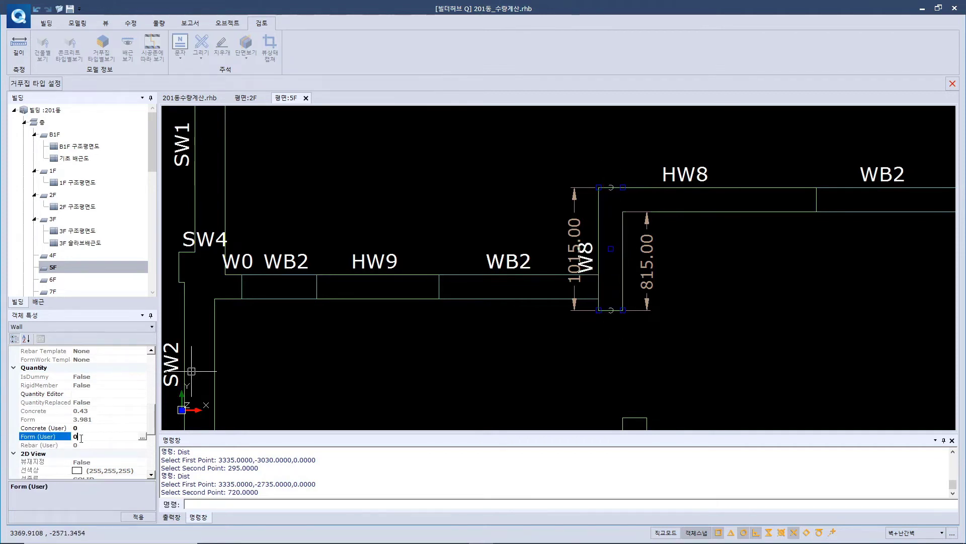
{"action": "left_click", "coordinate": [142, 438]}
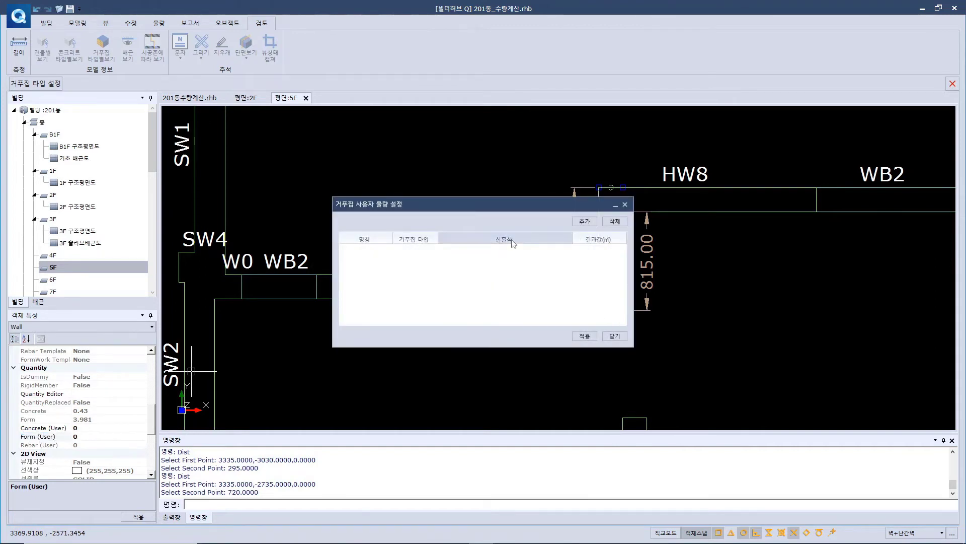
{"action": "mouse_move", "coordinate": [450, 209]}
{"action": "left_mouse_down"}
{"action": "mouse_move", "coordinate": [363, 165]}
{"action": "mouse_move", "coordinate": [355, 106]}
{"action": "left_mouse_up"}
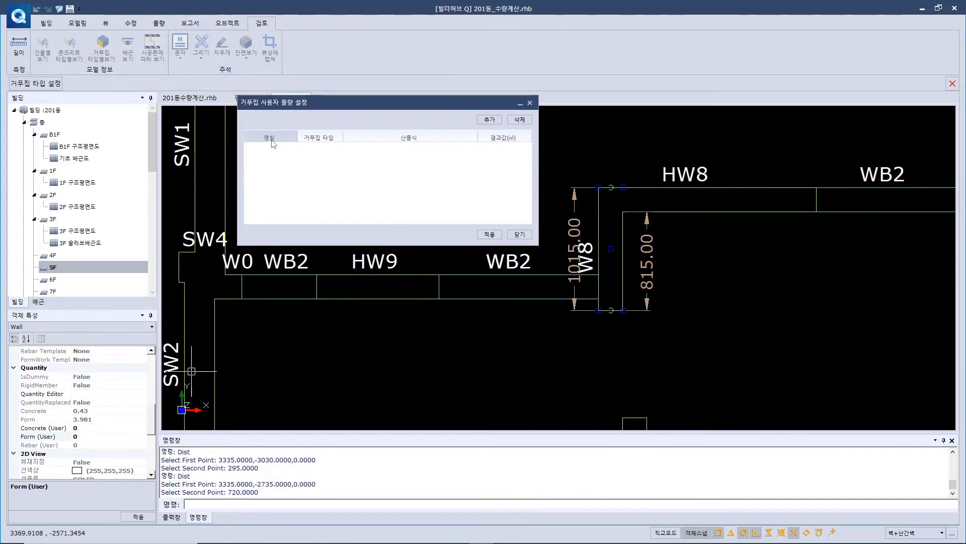
{"action": "left_click", "coordinate": [490, 120]}
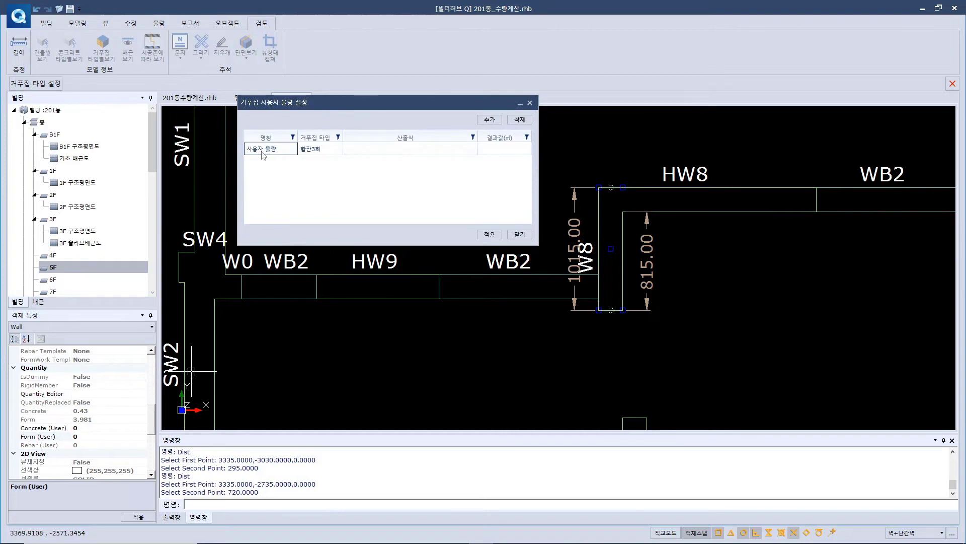
{"action": "left_click", "coordinate": [321, 150]}
{"action": "left_click", "coordinate": [339, 149]}
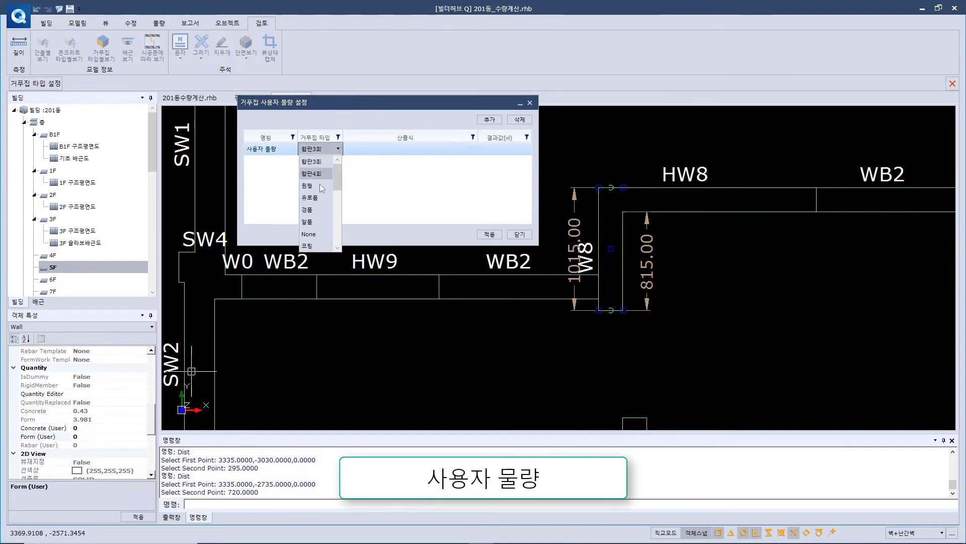
{"action": "left_click", "coordinate": [315, 211]}
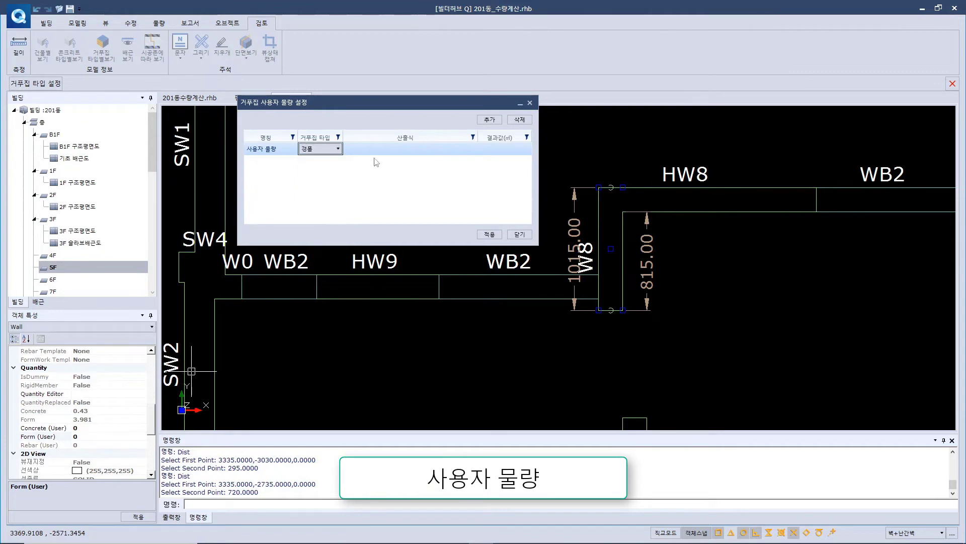
Enter the calculation formula 0.72*(2.85-0.21) for W8's 갱폼 user formwork quantity entry.
{"action": "left_click", "coordinate": [386, 148]}
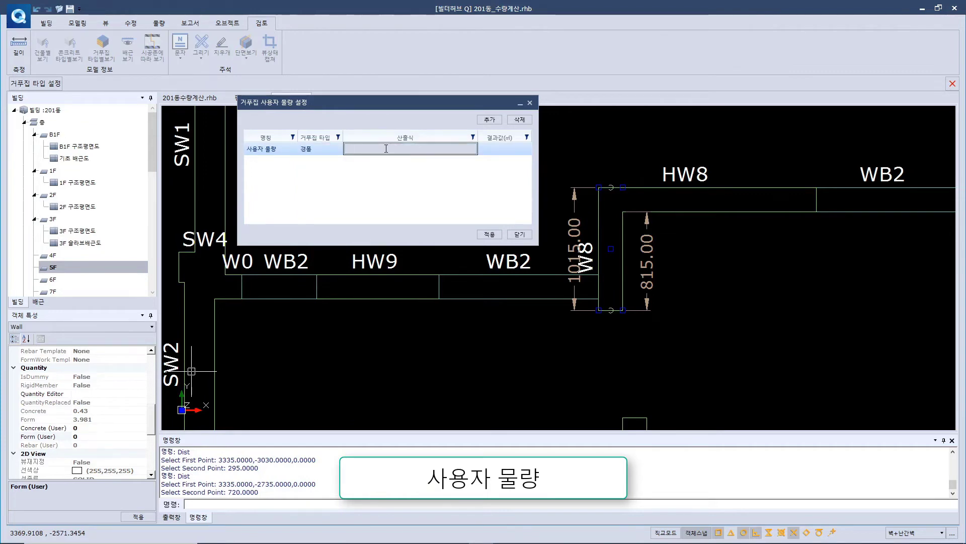
{"action": "type", "text": "0"}
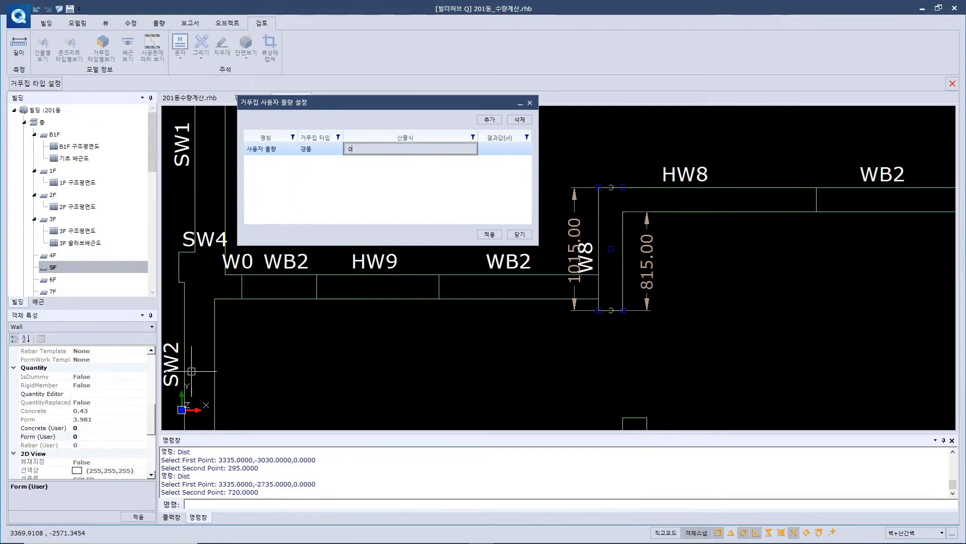
{"action": "type", "text": ".72*(2.85-"}
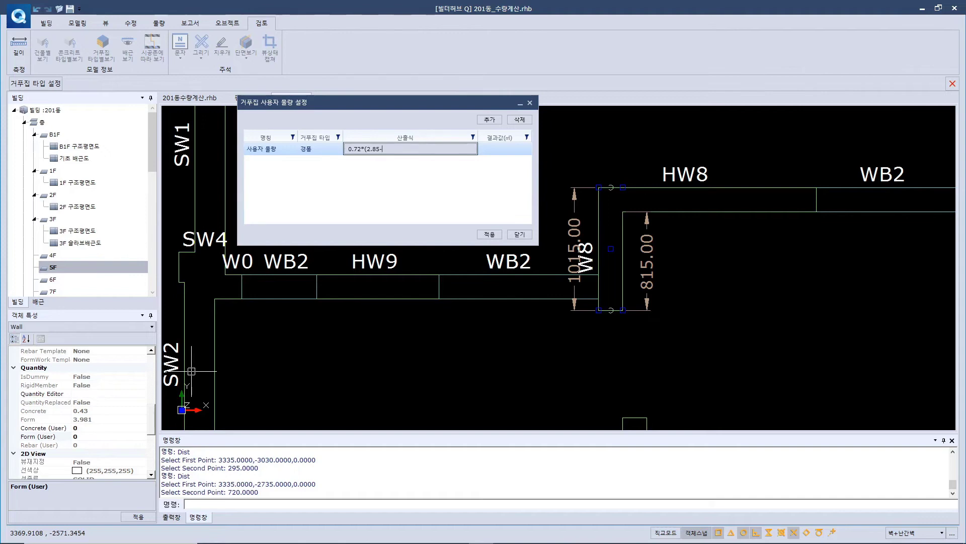
{"action": "type", "text": "0.21"}
{"action": "key", "text": "Return"}
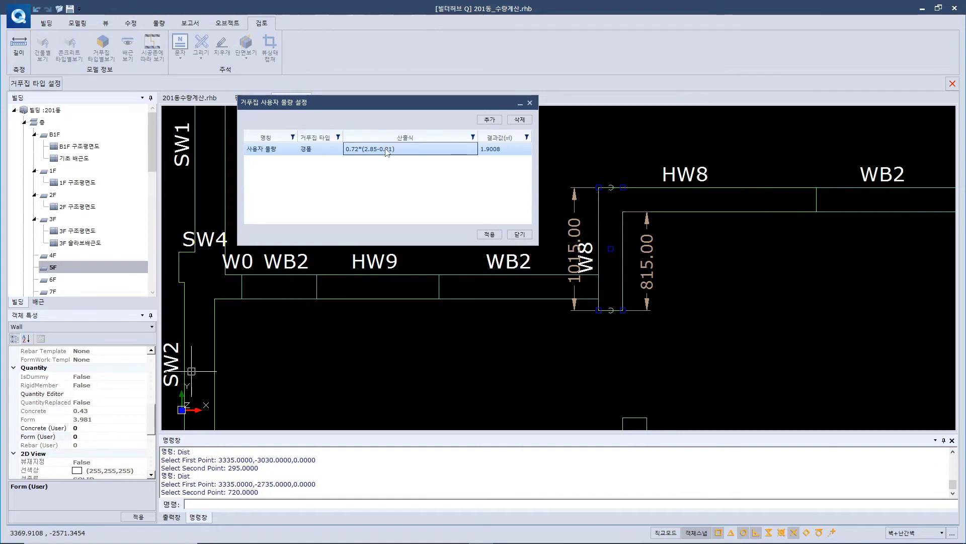
Add a second user formwork quantity entry to W8 and set its formwork type to 합판3회.
{"action": "left_click", "coordinate": [489, 119]}
{"action": "left_click", "coordinate": [326, 163]}
{"action": "left_click", "coordinate": [326, 164]}
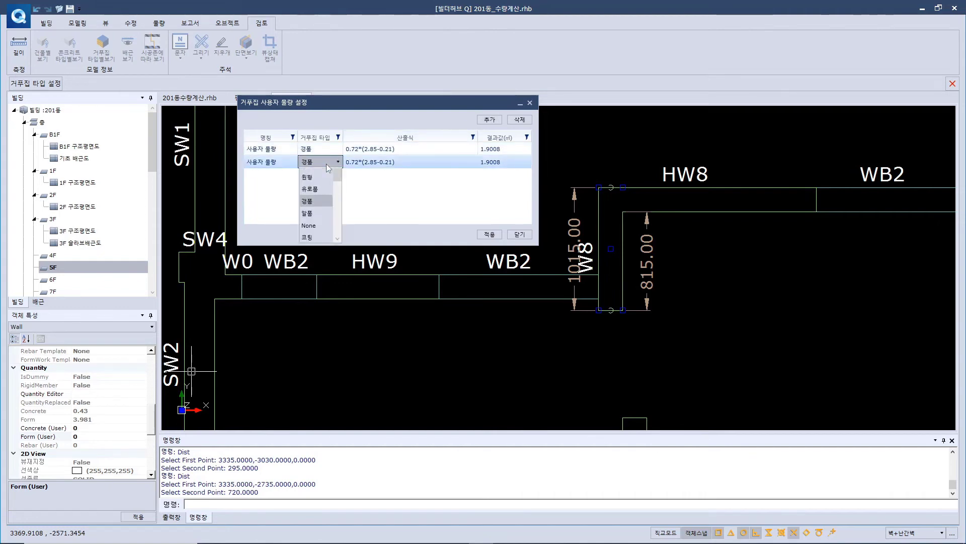
{"action": "left_click", "coordinate": [315, 175]}
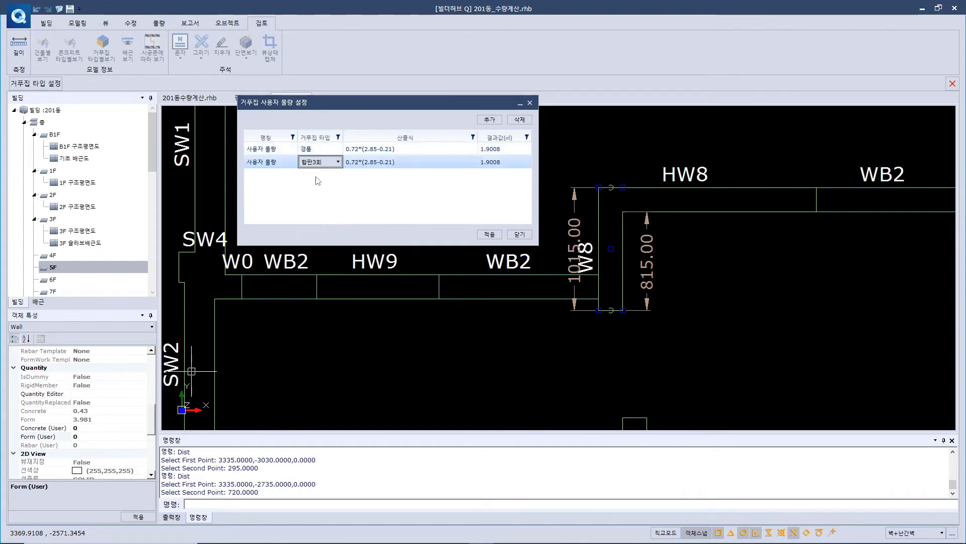
Make the 합판3회 entry's formula negative, -0.72*(2.85-0.21), apply the user formwork quantities and close their settings.
{"action": "left_click", "coordinate": [411, 163]}
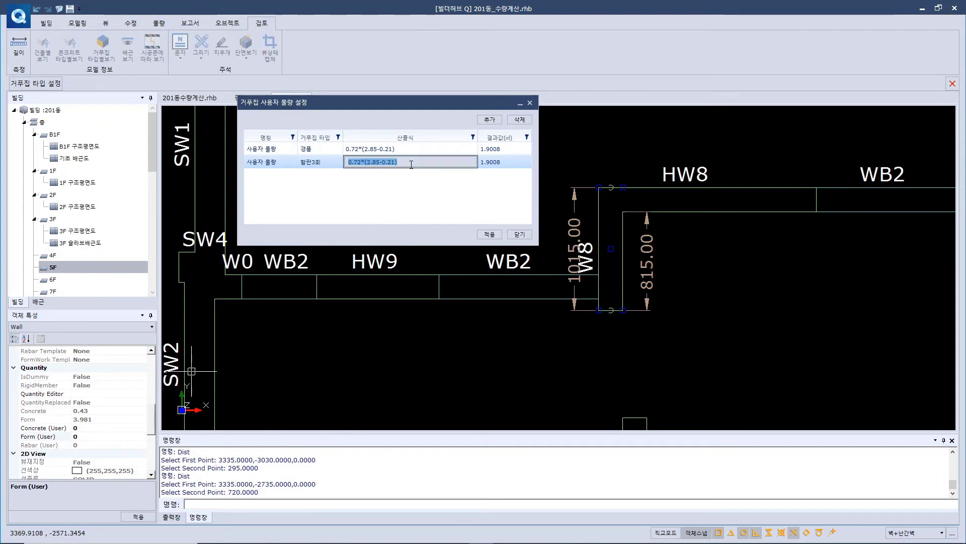
{"action": "left_click", "coordinate": [411, 163]}
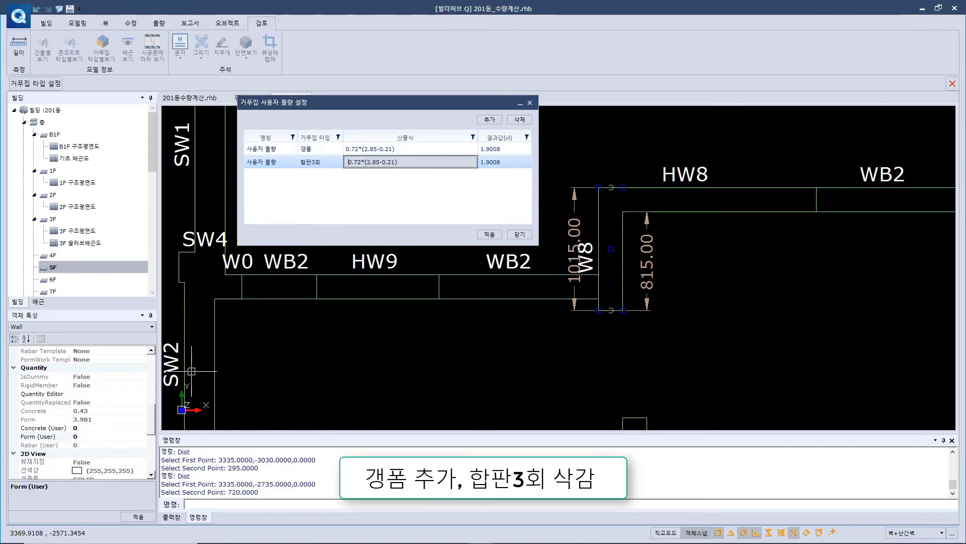
{"action": "type", "text": "-"}
{"action": "key", "text": "Return"}
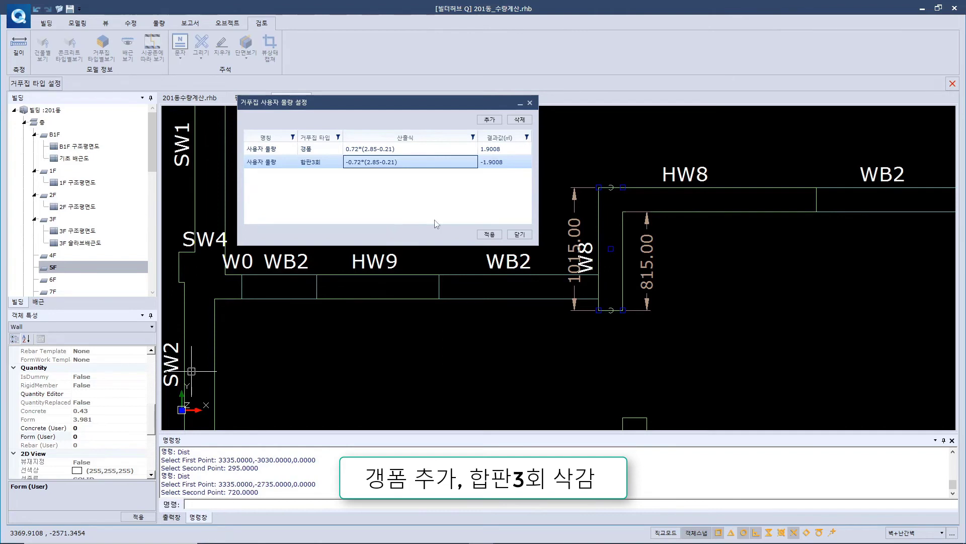
{"action": "left_click", "coordinate": [492, 238]}
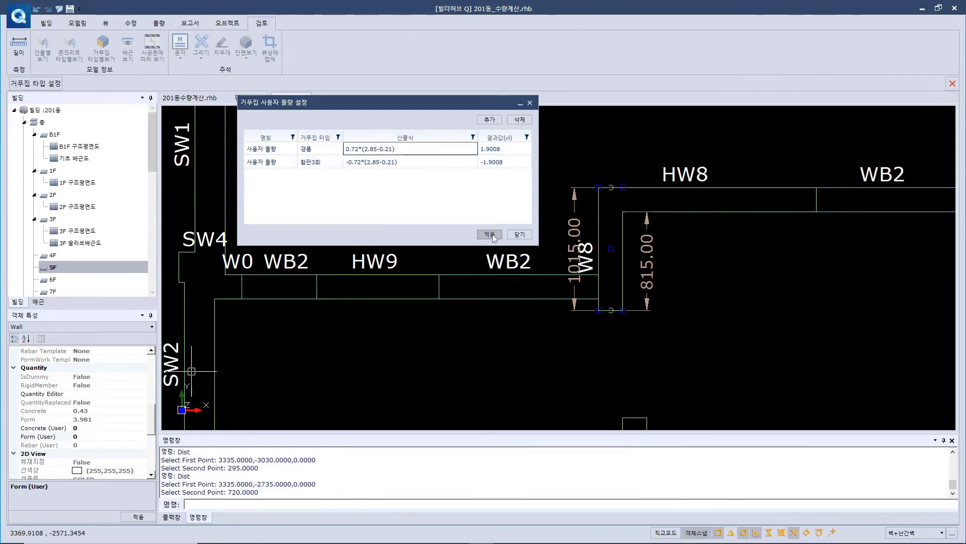
{"action": "left_click", "coordinate": [520, 234]}
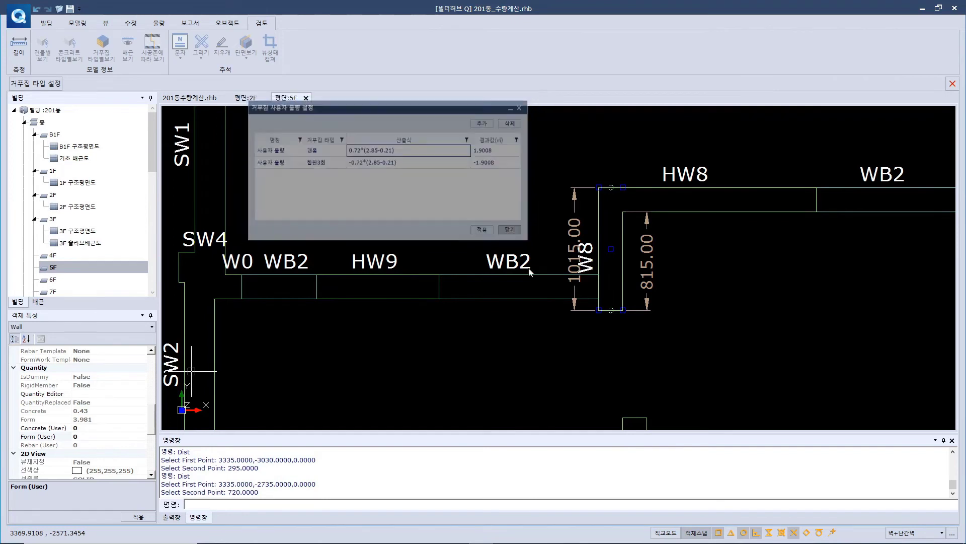